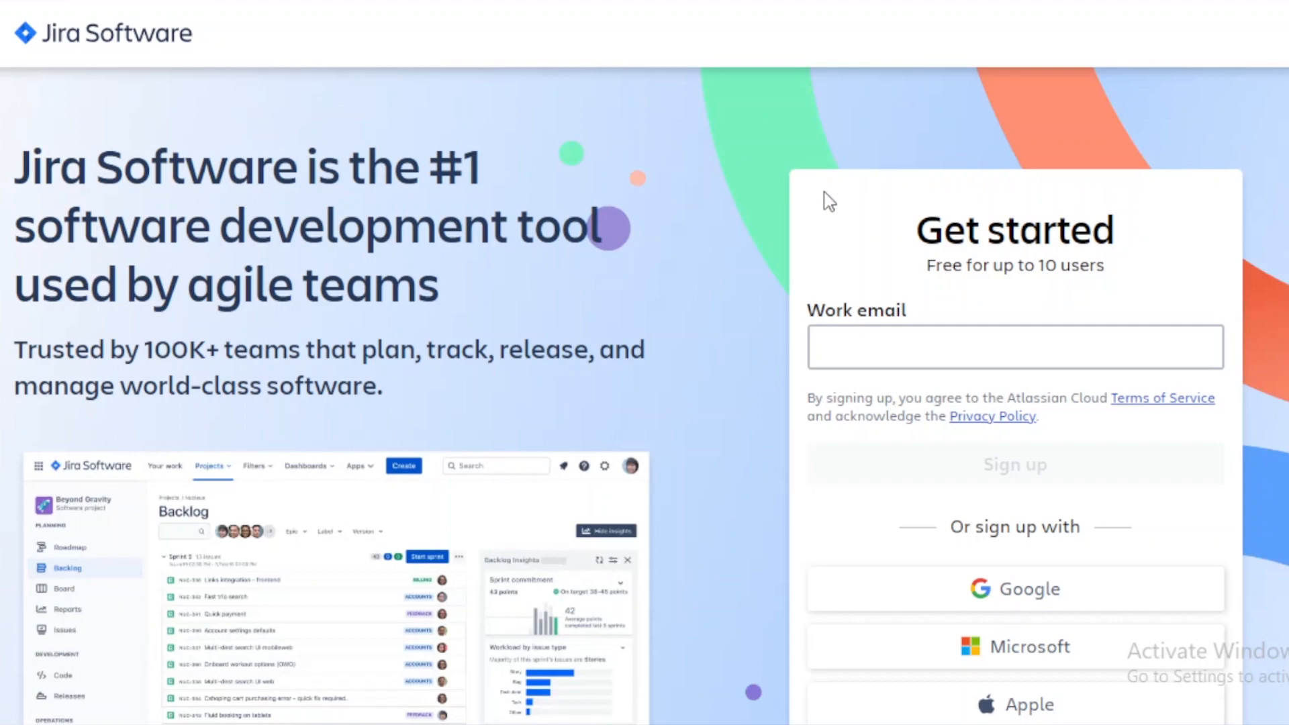
Step: Sign up for Jira Software with Google, choosing the second listed Google account
left_click(1134, 310)
scroll(644, 394, "down", 4)
scroll(1084, 318, "up", 2)
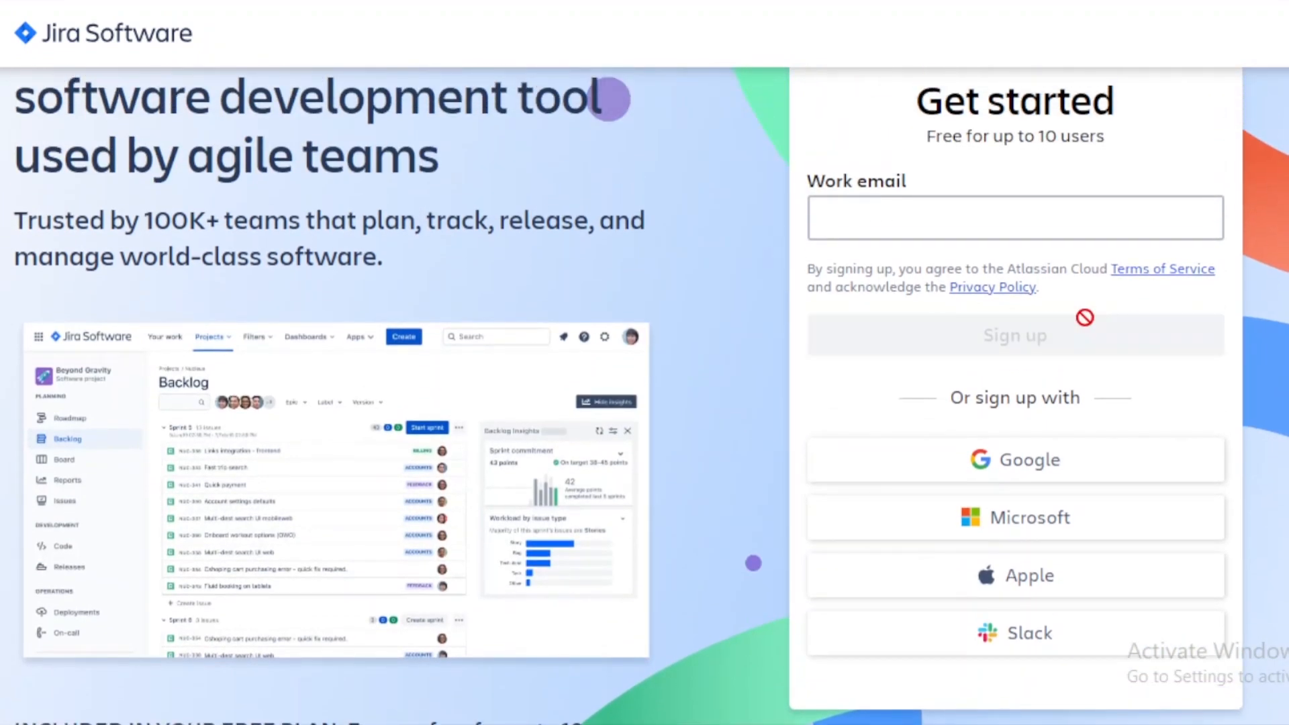
scroll(644, 396, "down", 3)
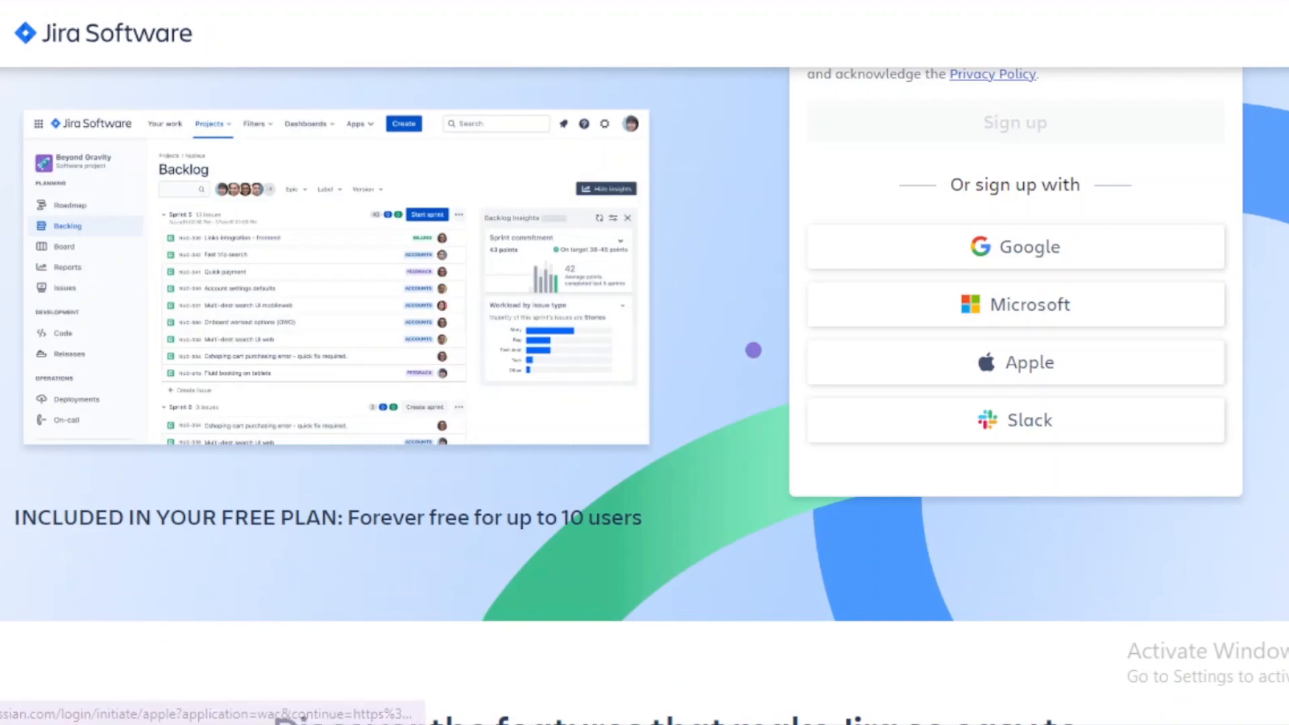
scroll(1181, 375, "up", 3)
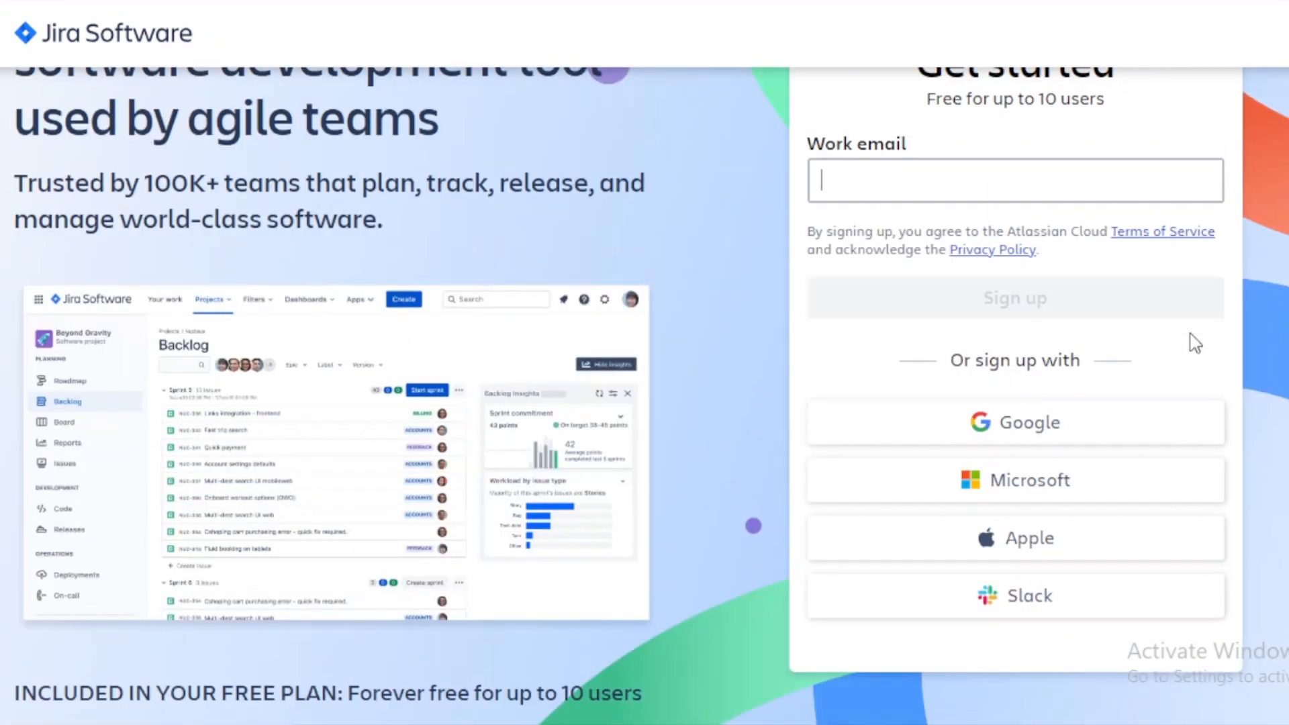
left_click(1101, 440)
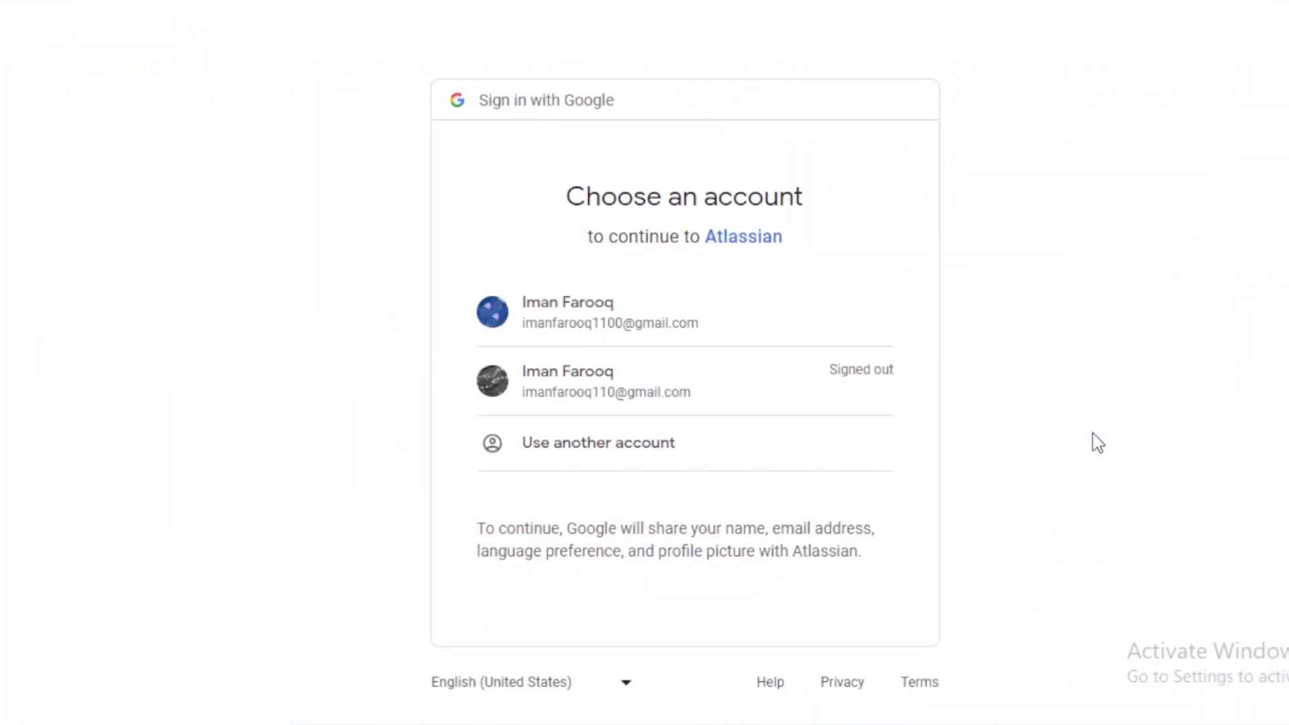
left_click(619, 373)
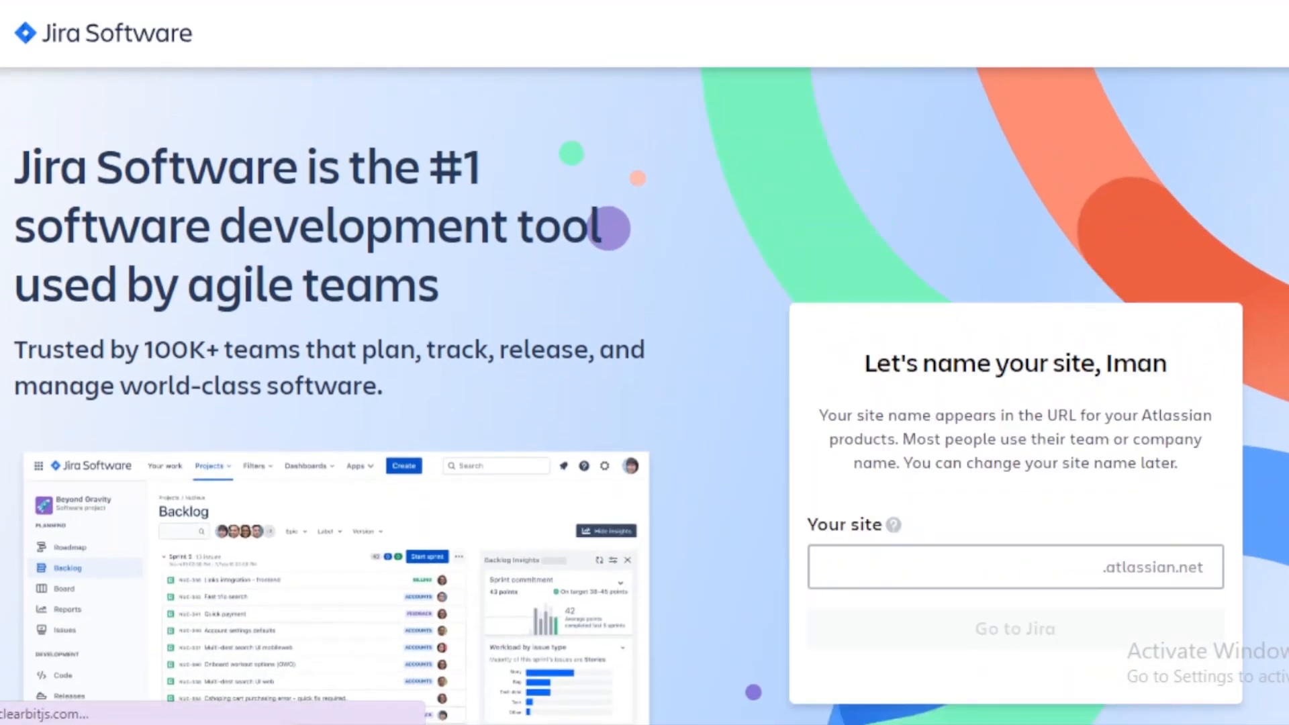
Step: Keep the suggested site name and continue to Jira
scroll(644, 396, "down", 1)
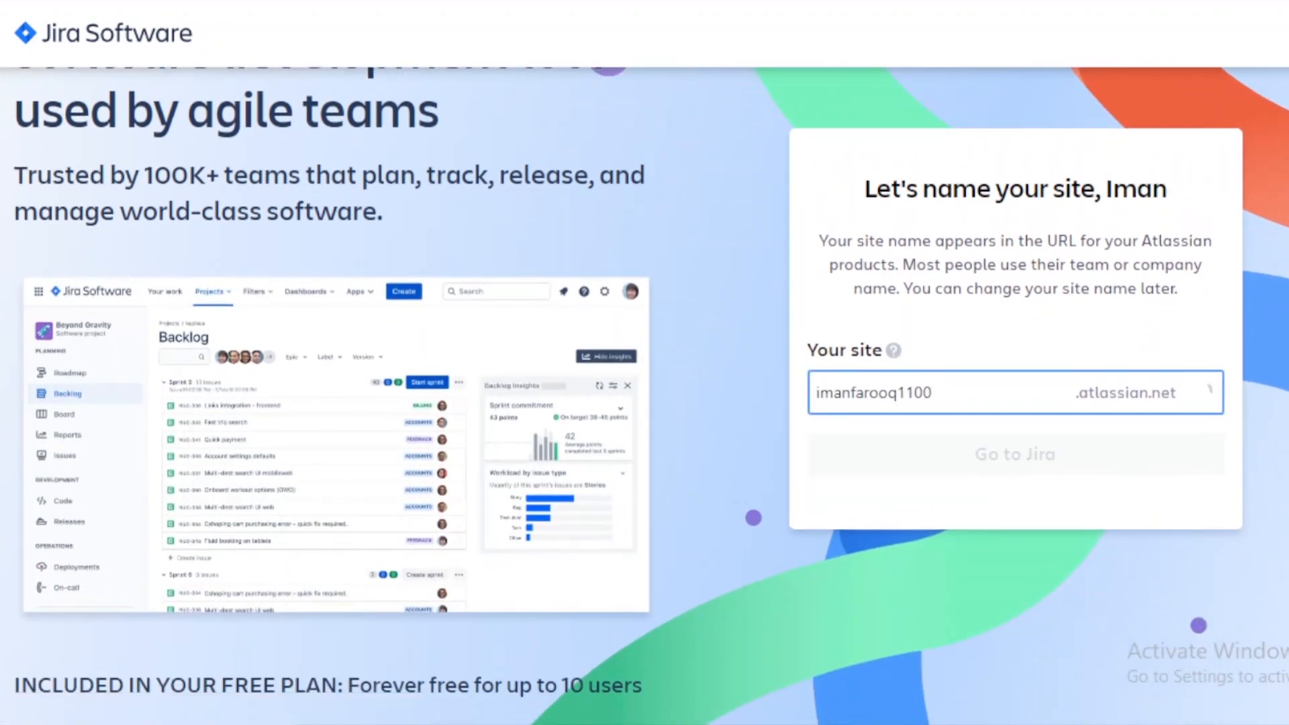
left_click(1104, 459)
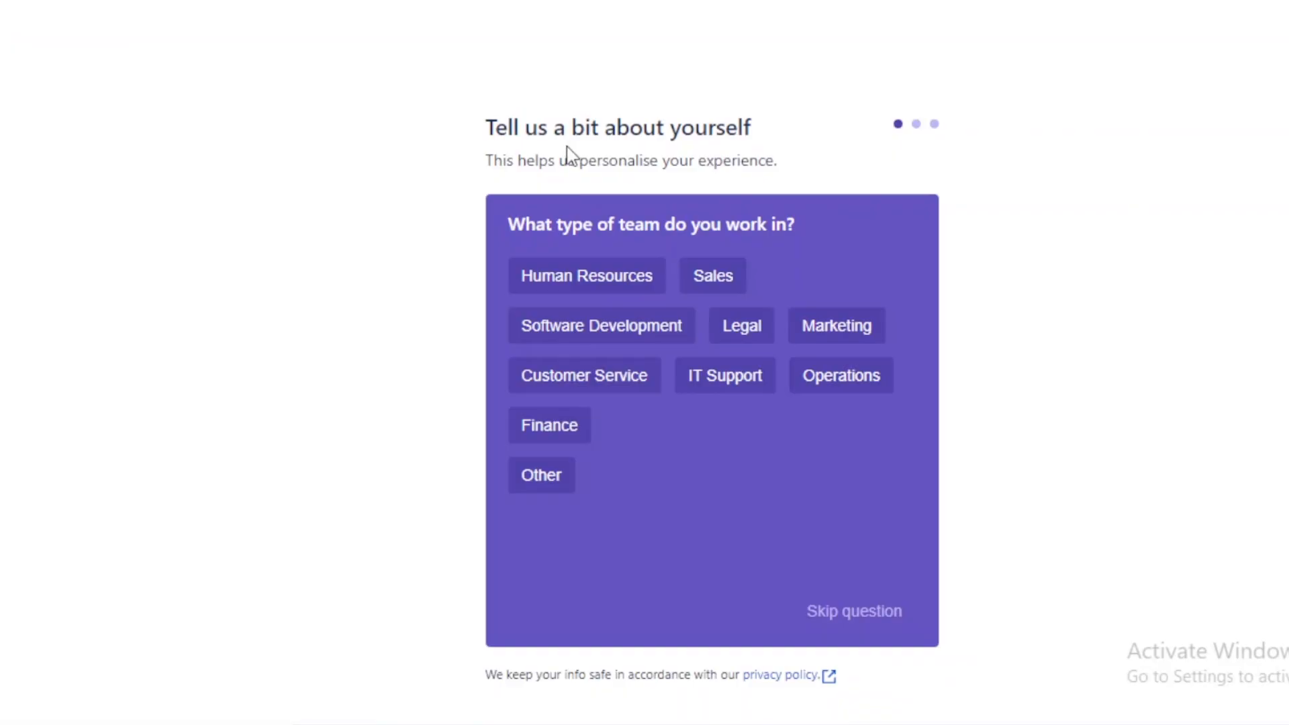
left_click_drag(562, 163, 743, 170)
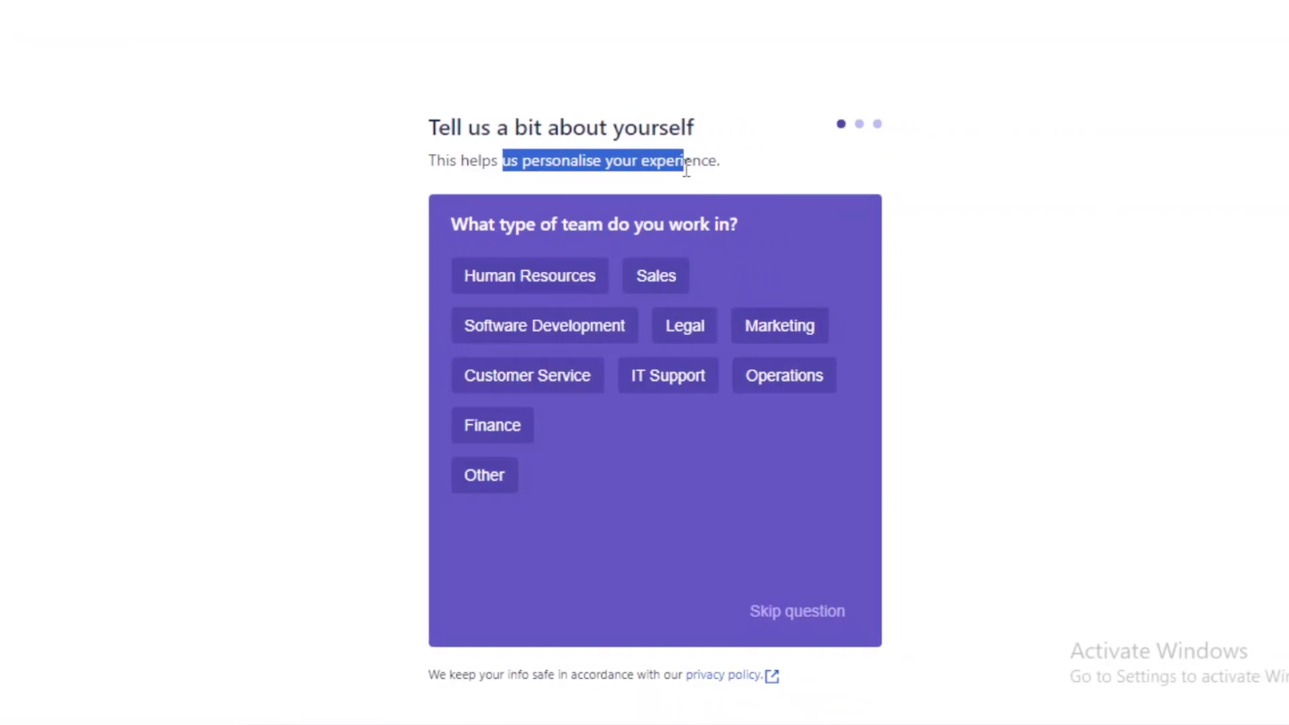
left_click(791, 240)
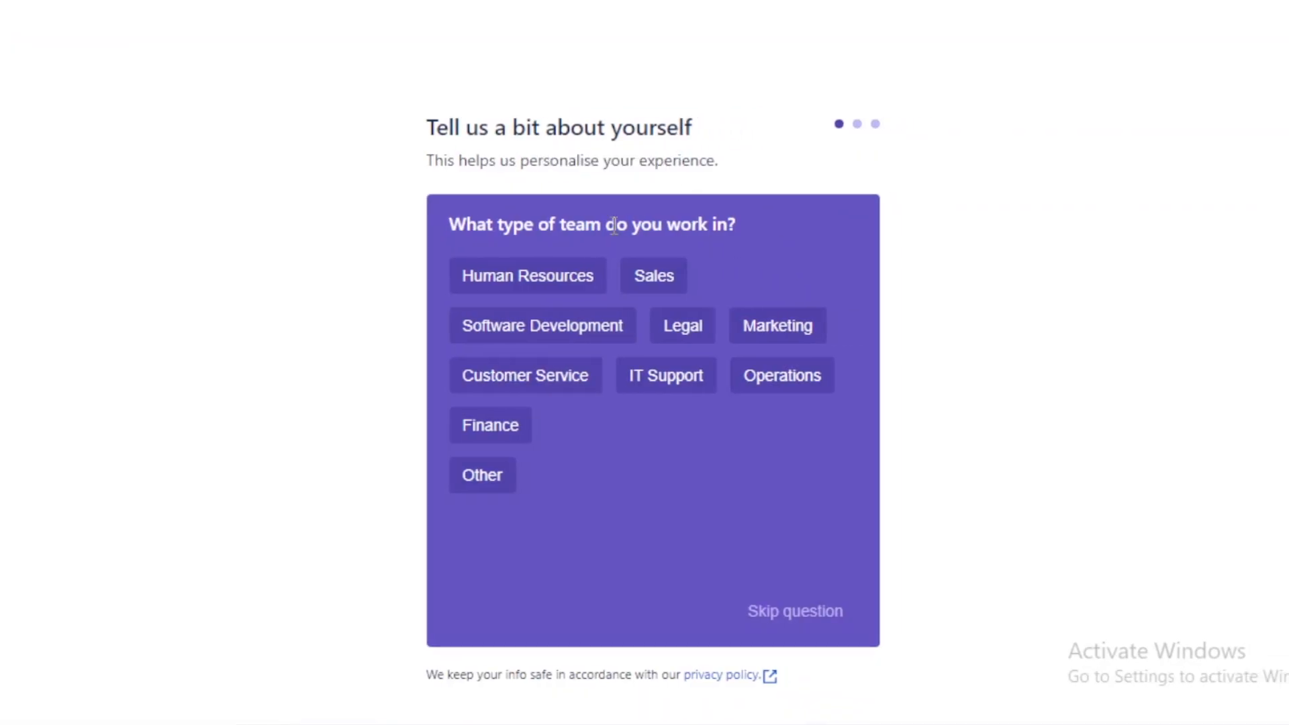
left_click_drag(561, 226, 728, 217)
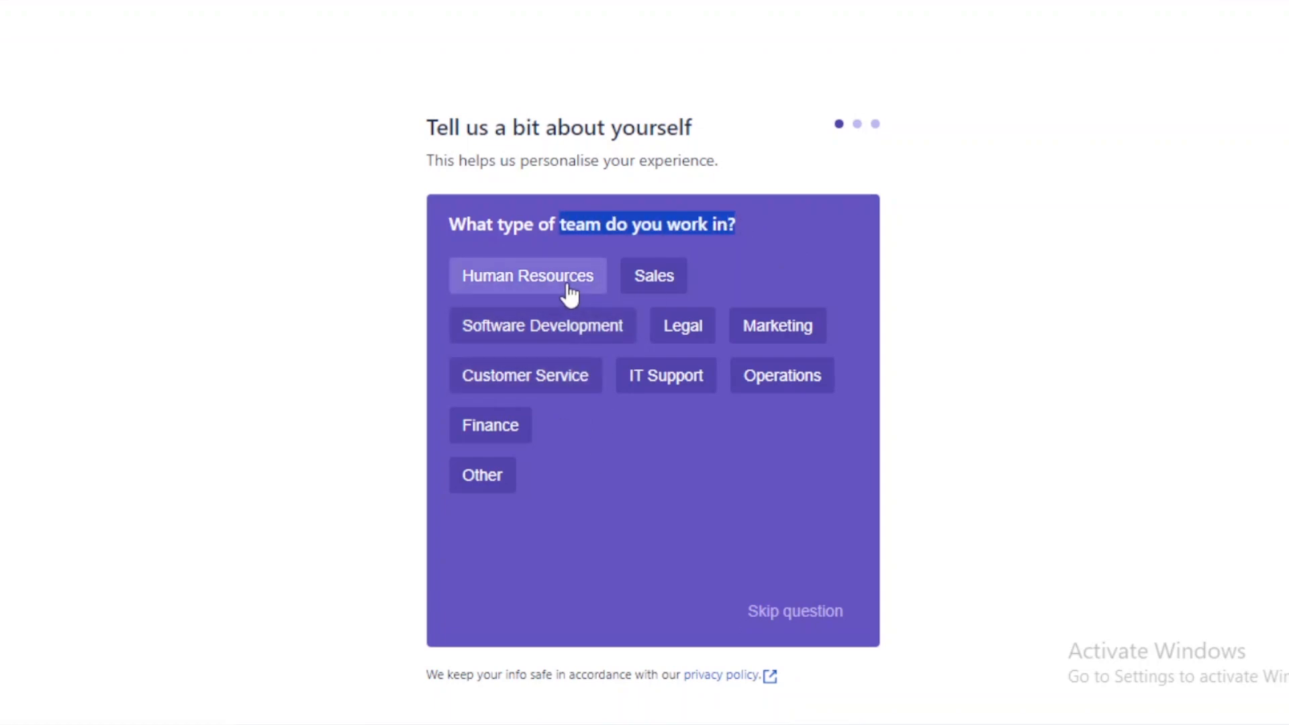
Step: Answer the profile questions with Customer Service as team type and Account Manager as role
left_click(521, 384)
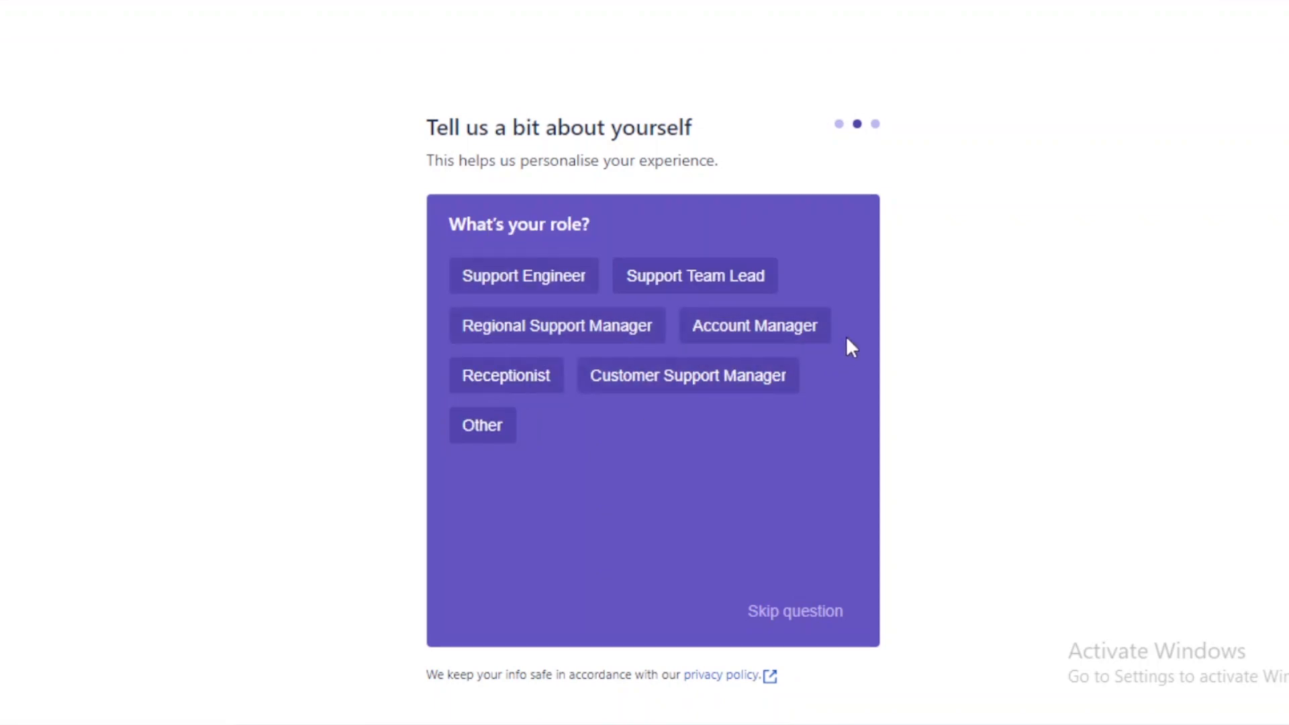
left_click(768, 335)
Step: Pick main tasks Project planning and coordination, Documentation and file management, Providing support and help desk, and Productivity tracking and reporting
left_click(462, 267)
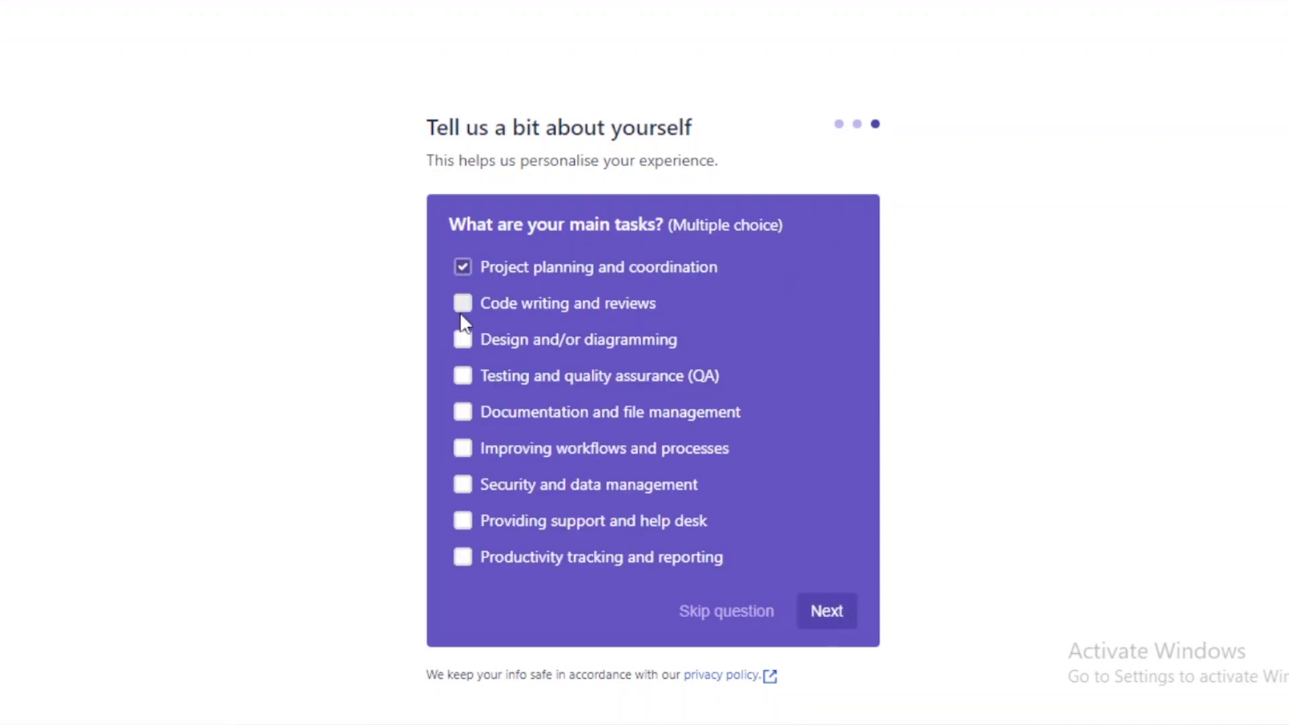
left_click(462, 411)
left_click(462, 521)
left_click(462, 557)
left_click(826, 611)
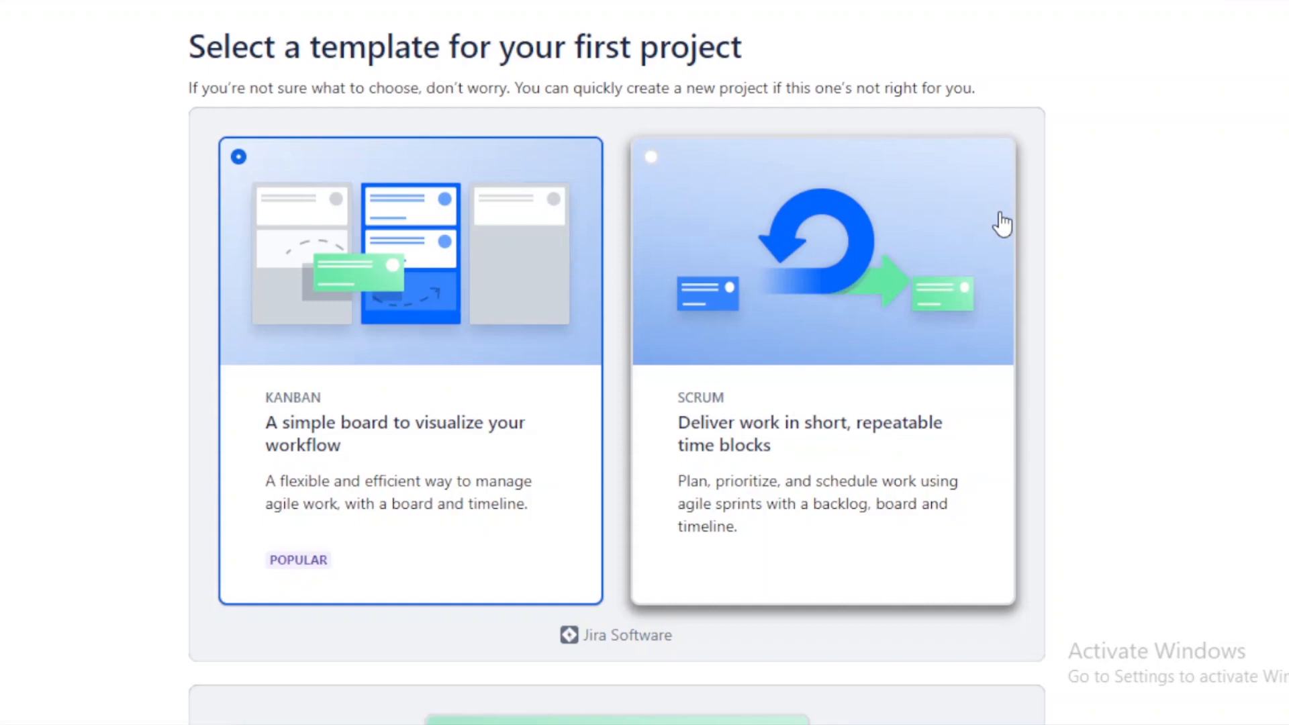
Step: Keep the Kanban template for the first project and continue
mouse_move(1285, 168)
left_mouse_down()
mouse_move(1286, 195)
mouse_move(1285, 168)
left_mouse_up()
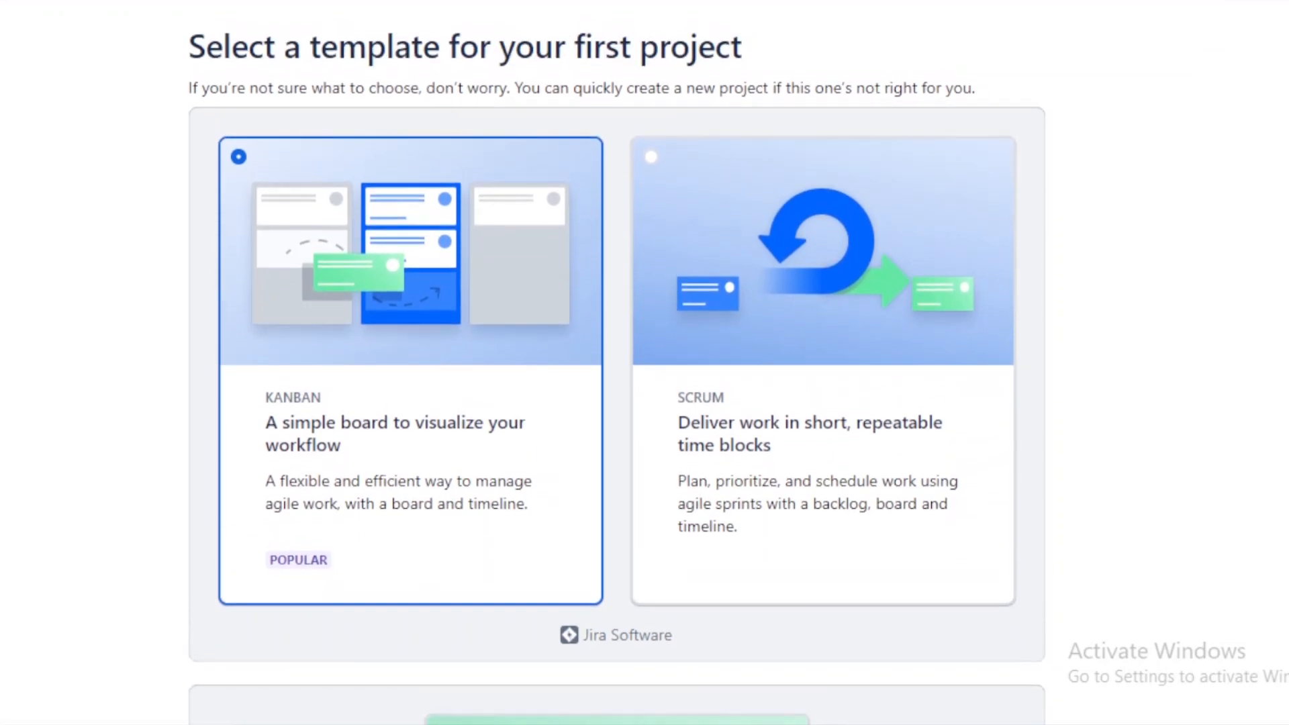
scroll(617, 362, "down", 8)
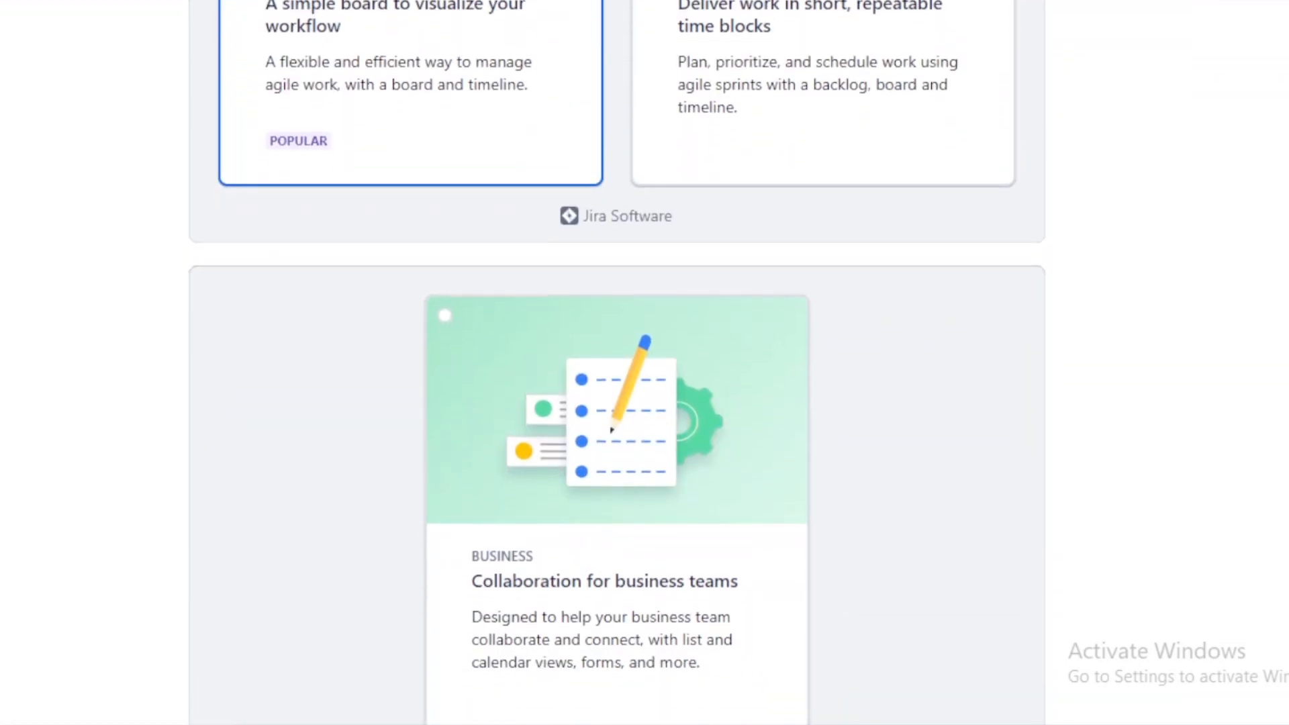
scroll(616, 362, "down", 1)
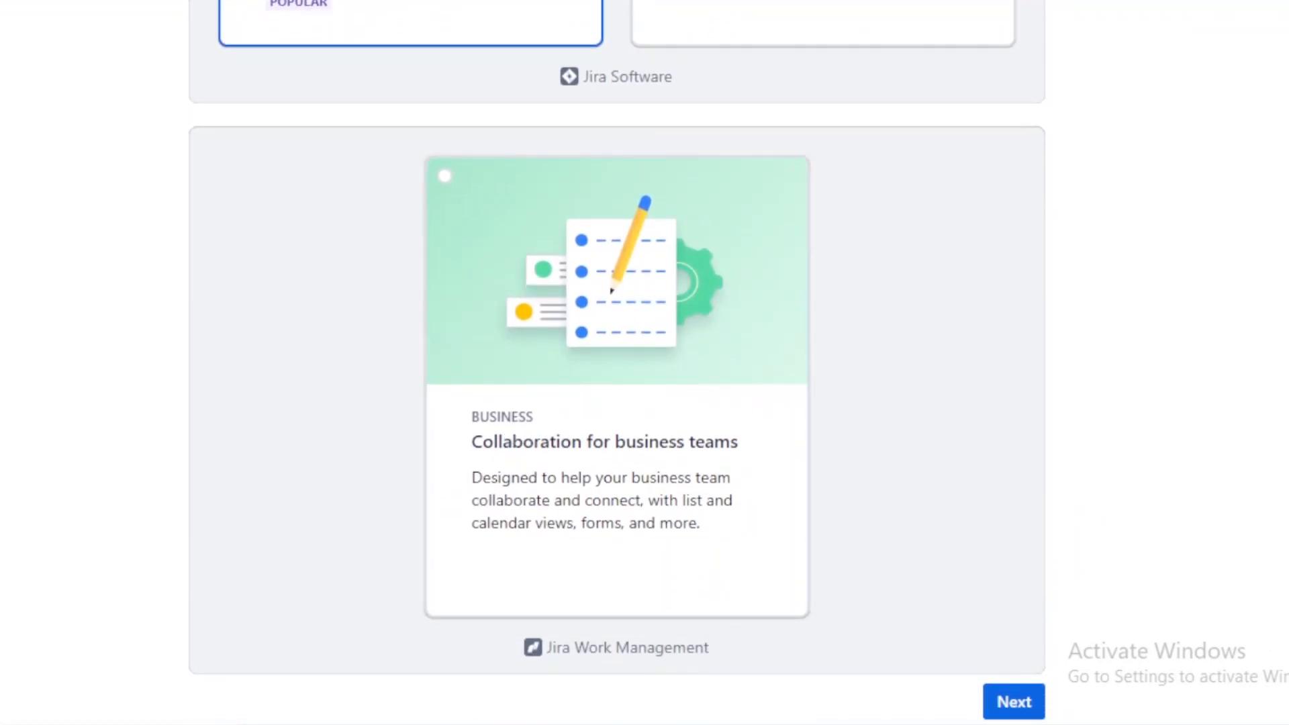
scroll(616, 362, "up", 7)
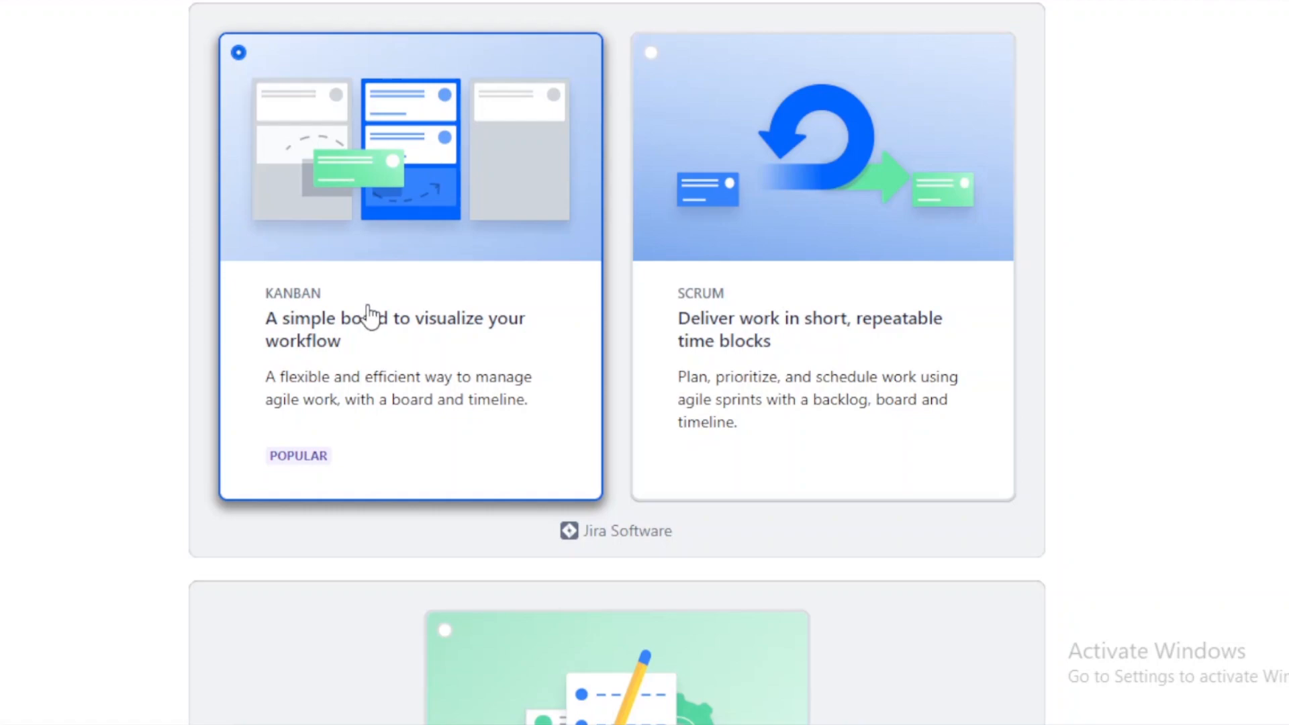
scroll(671, 403, "down", 7)
left_click(1013, 700)
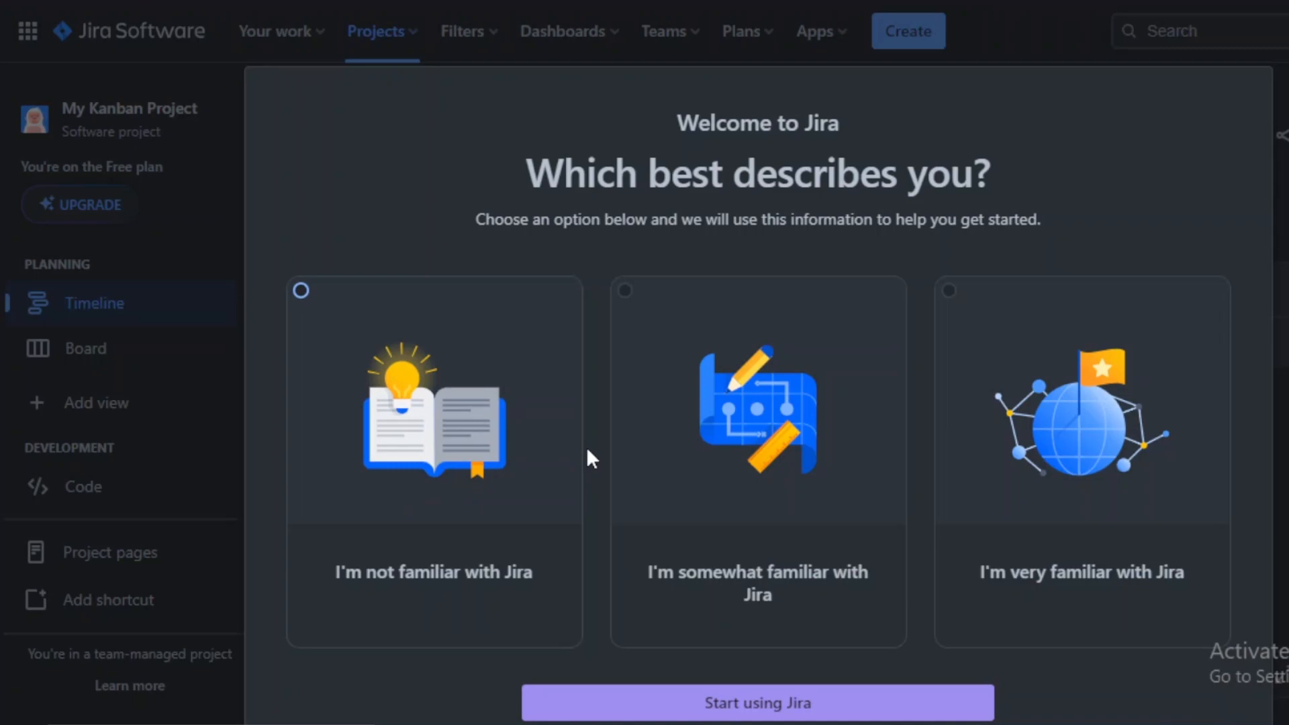
Step: Choose "I'm not familiar with Jira" and start using Jira
left_click(450, 519)
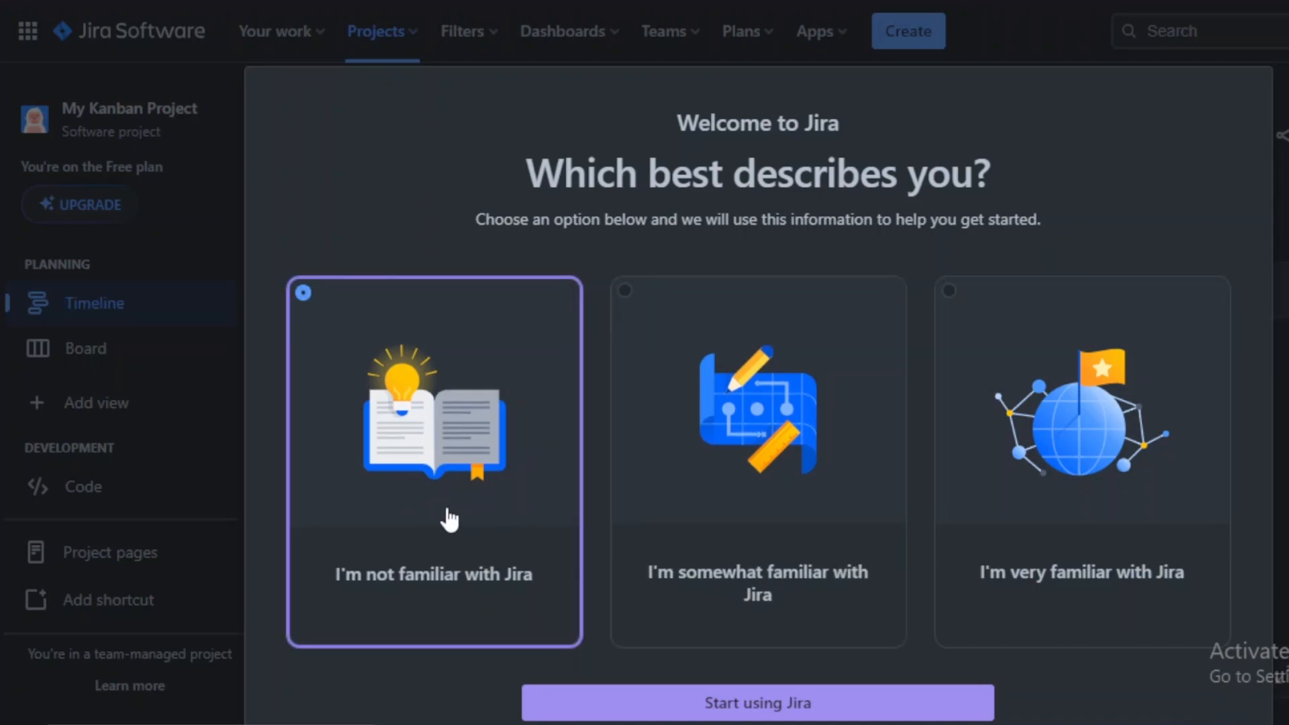
left_click(768, 703)
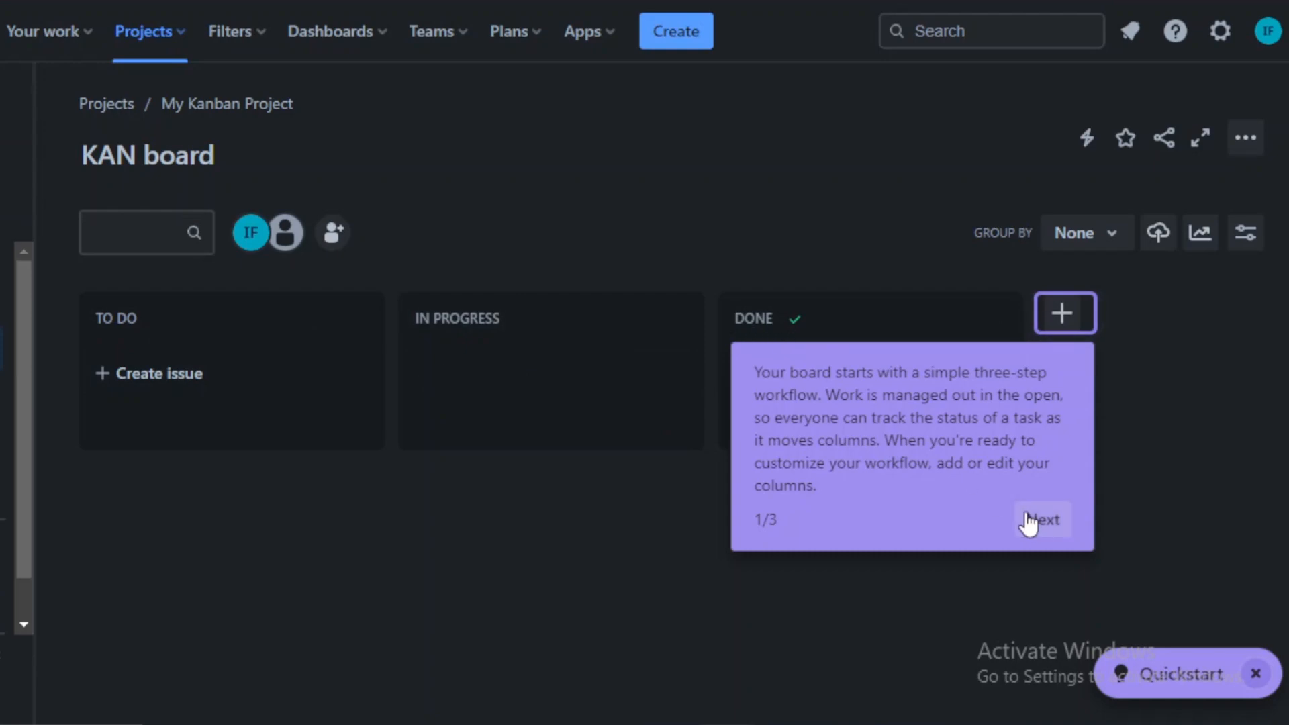
Step: Step through the board's introduction tour until it closes
left_click(1037, 519)
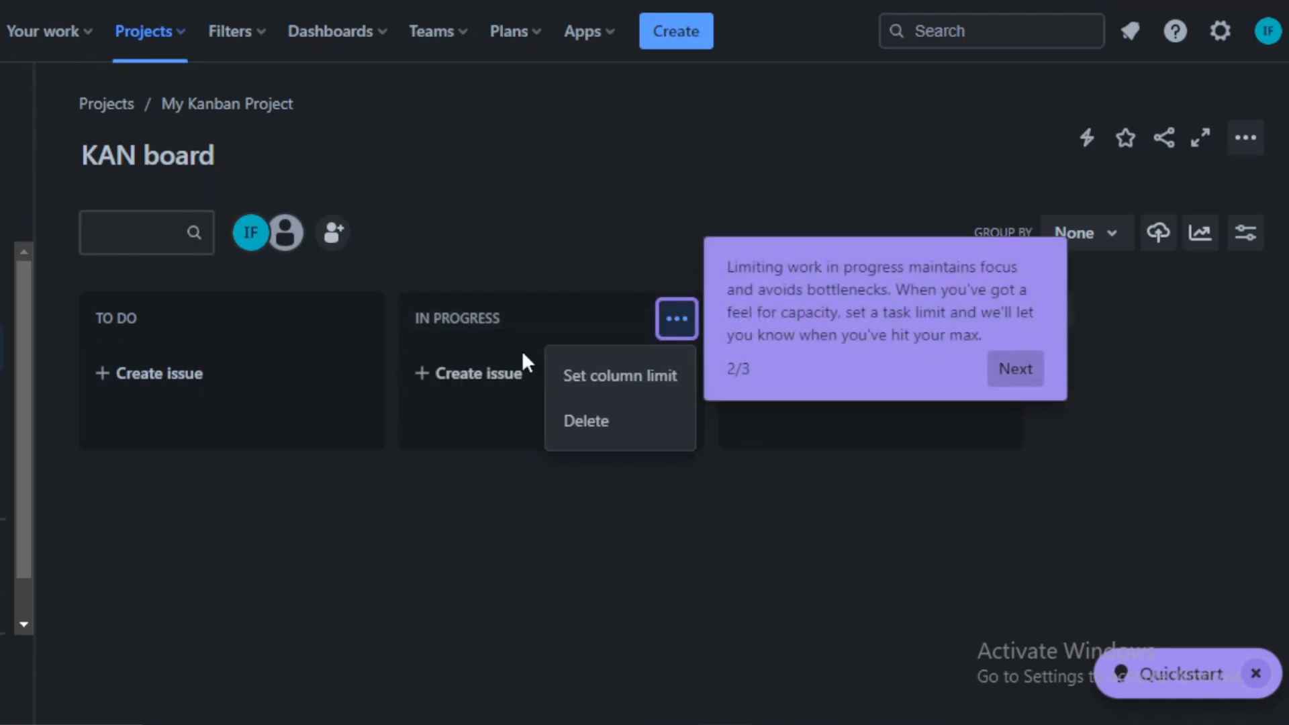
left_click(664, 313)
left_click(692, 437)
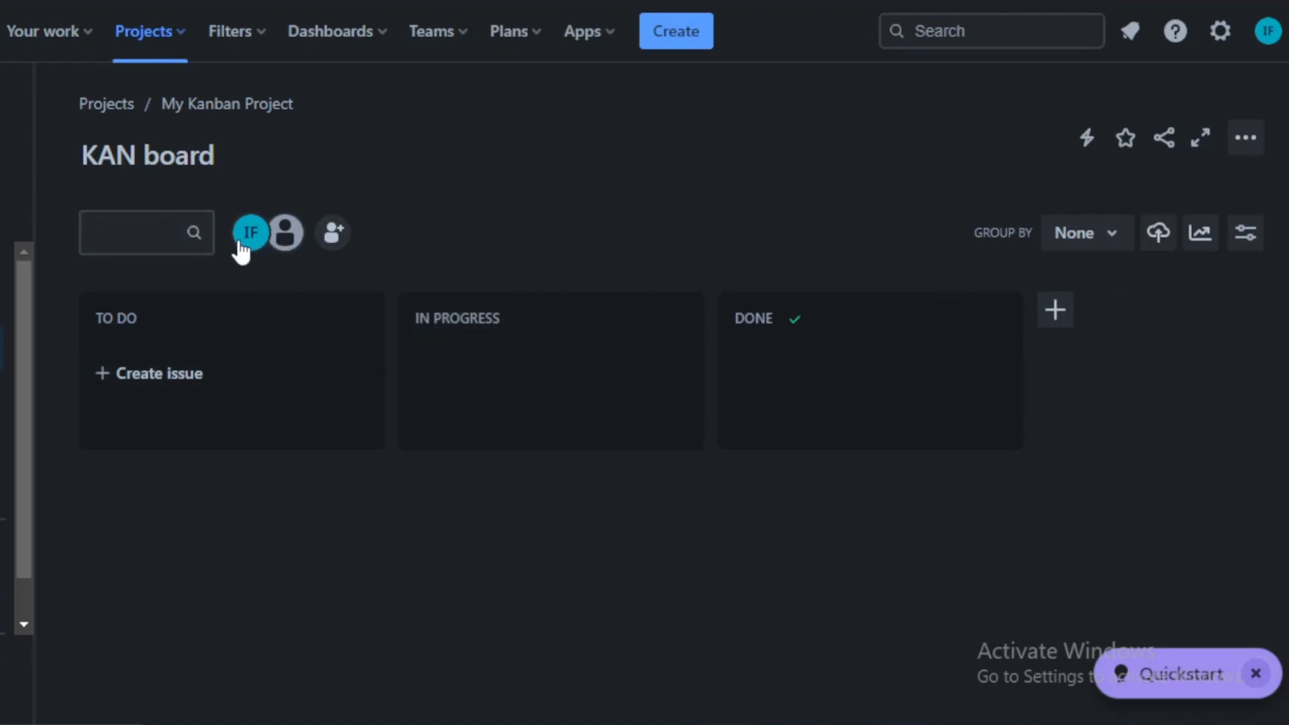
Step: Rename the board to daily tasks
left_click(214, 156)
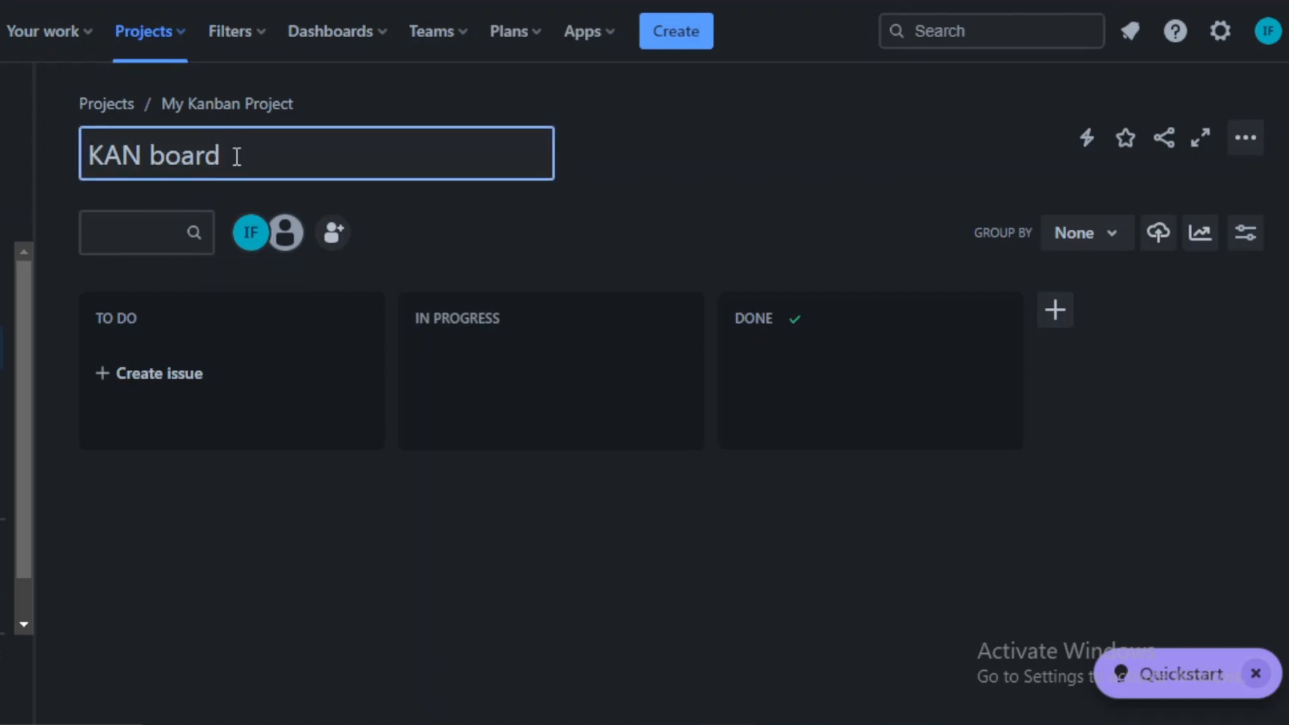
key("BackSpace")
key("BackSpace")
key("BackSpace")
key("BackSpace")
key("BackSpace")
key("BackSpace")
key("BackSpace")
type("daily tasks")
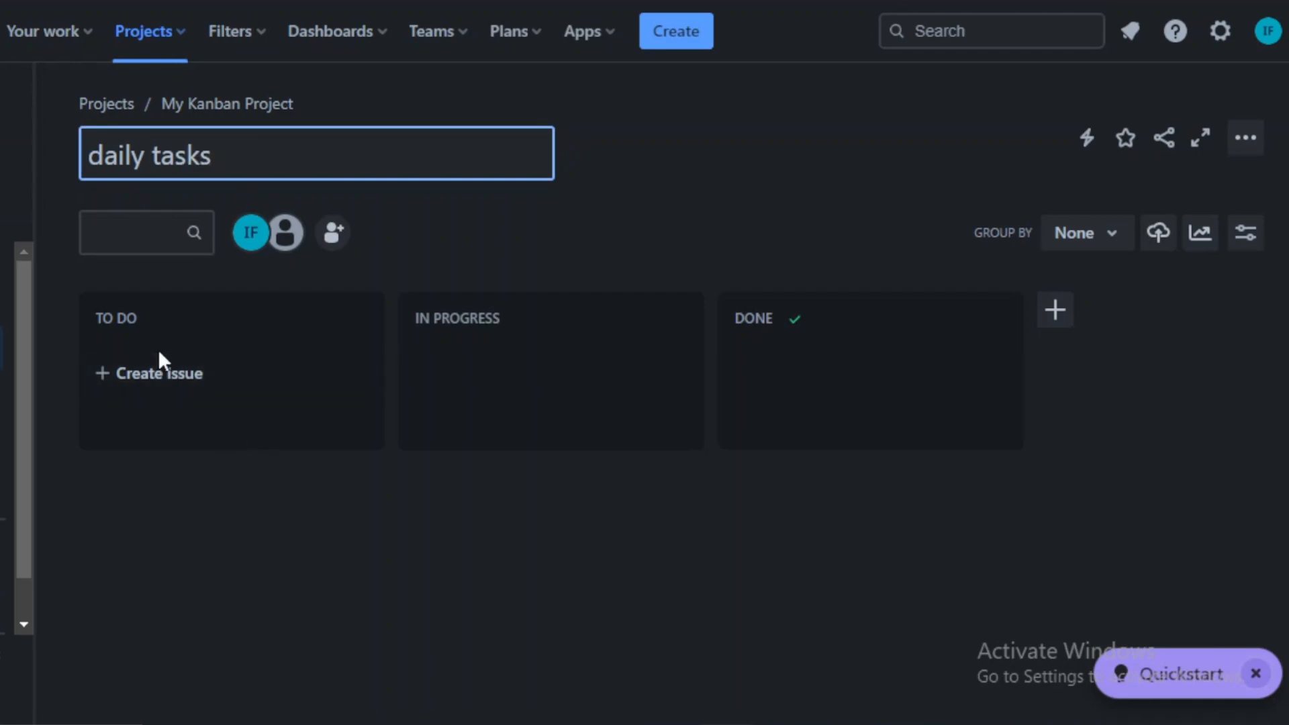
Step: Add a new board column named review and final lookout
left_click(201, 320)
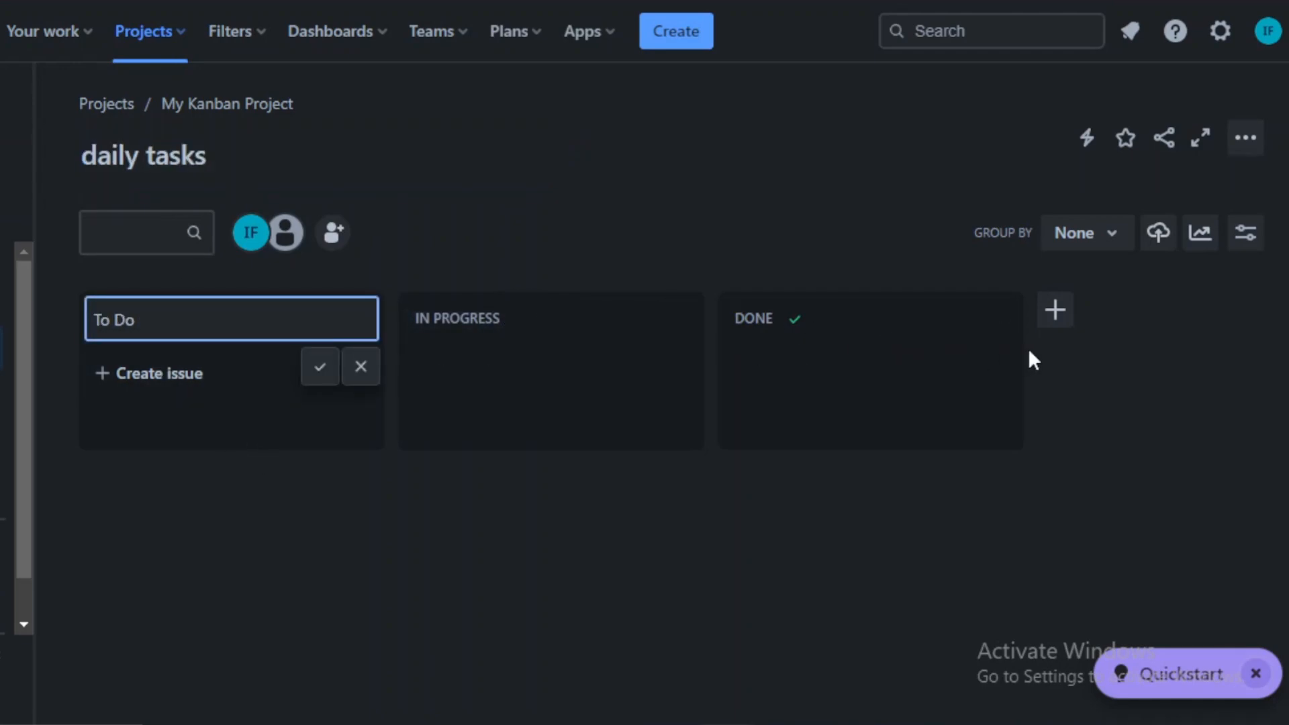
left_click(1055, 310)
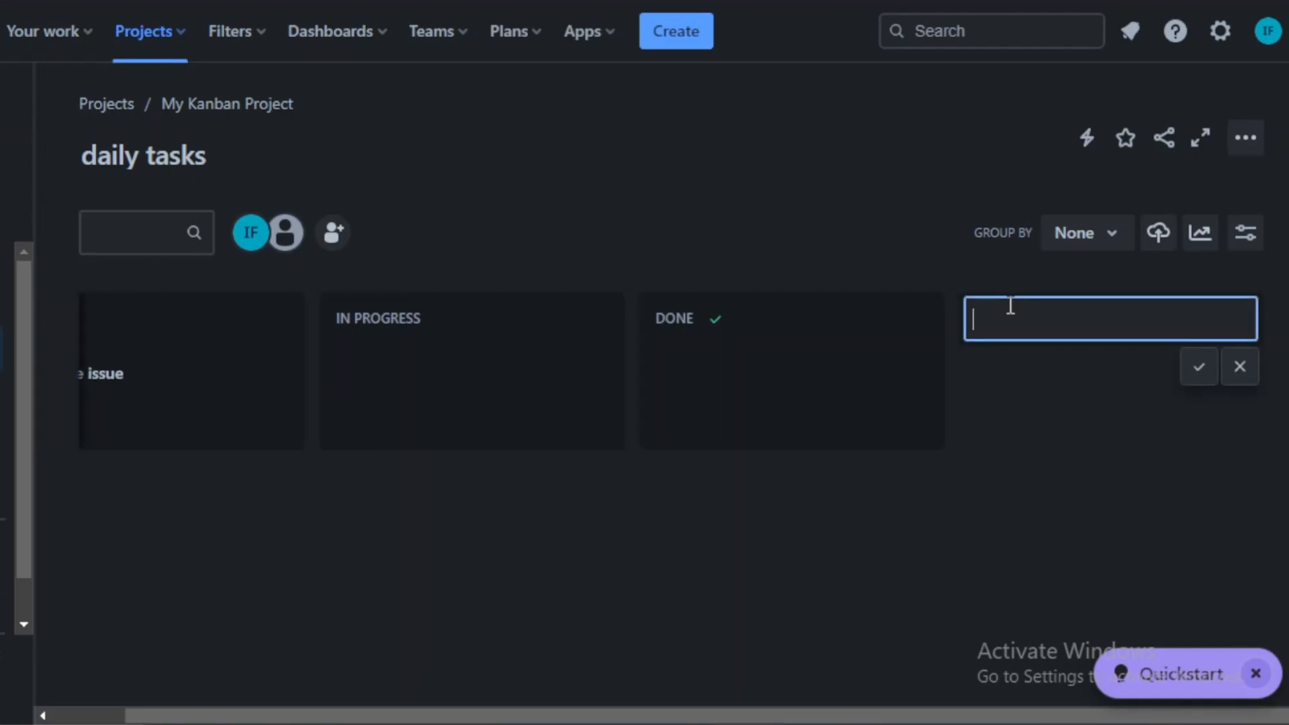
type("review and final lookout")
left_click(1199, 366)
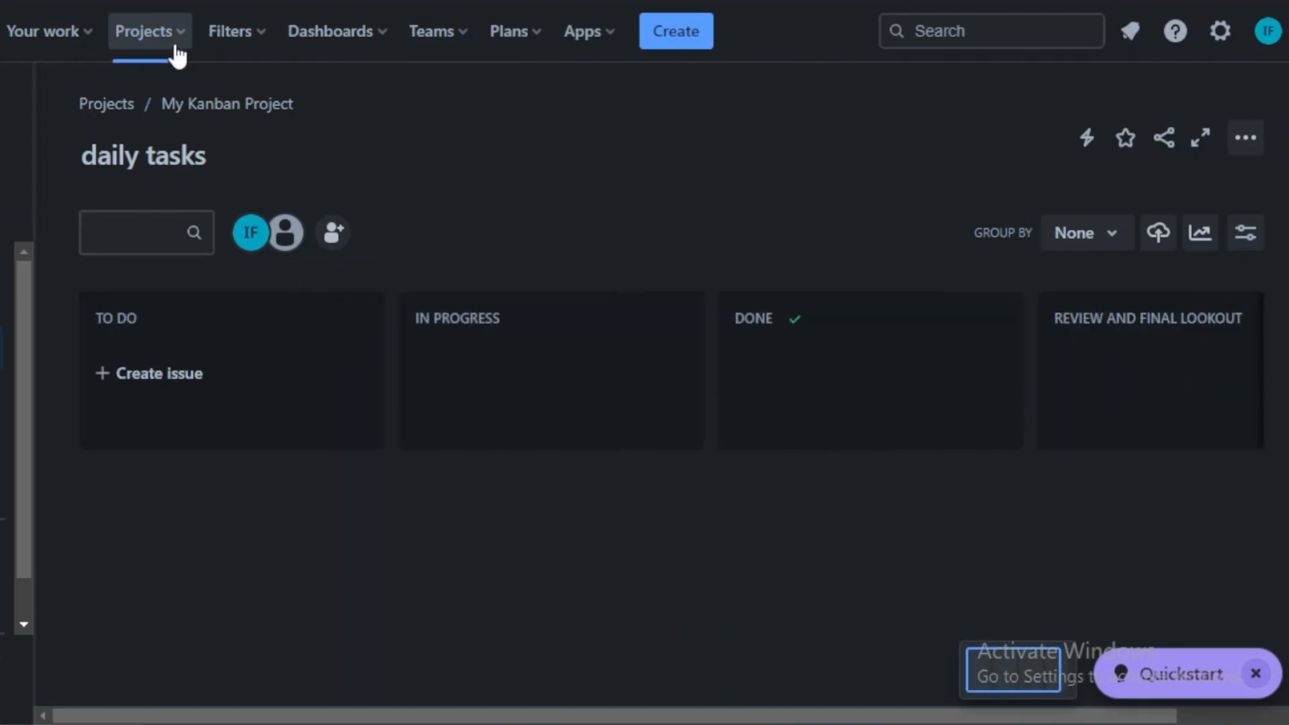
Step: Browse the top navigation menus Your work, Dashboards, Teams, Plans and Apps
left_click(93, 44)
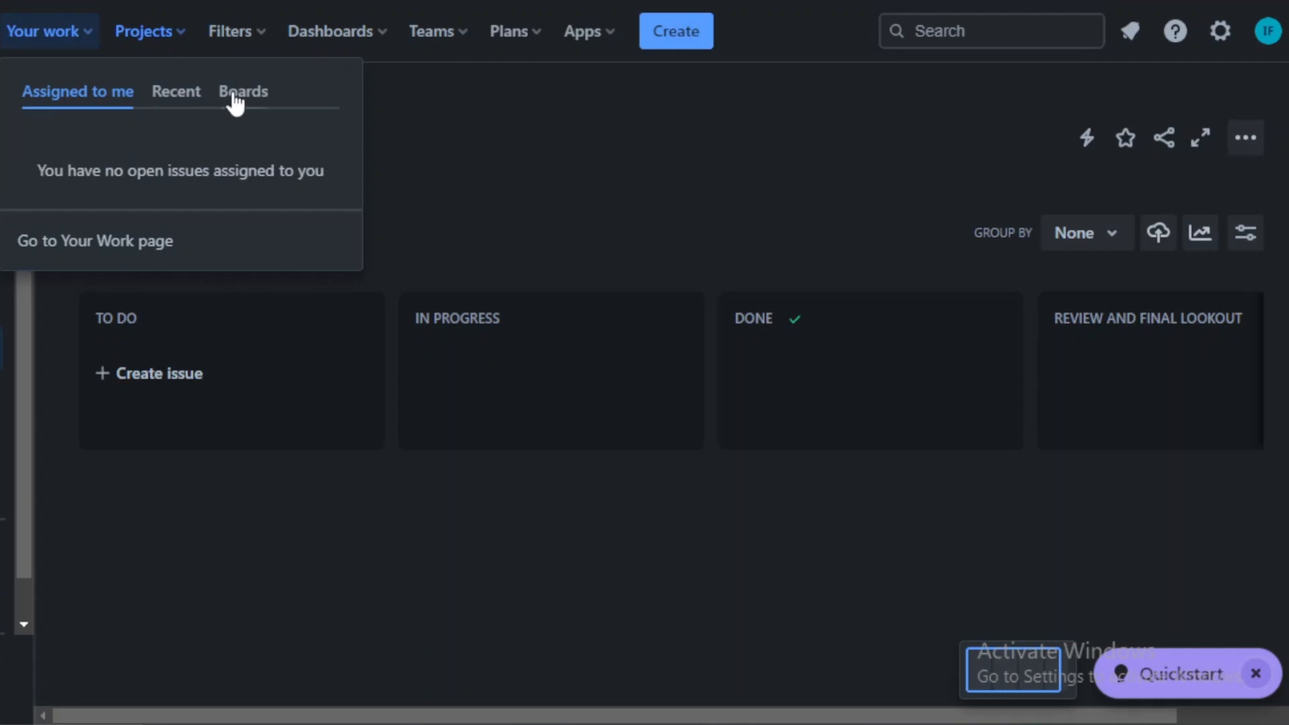
left_click(258, 40)
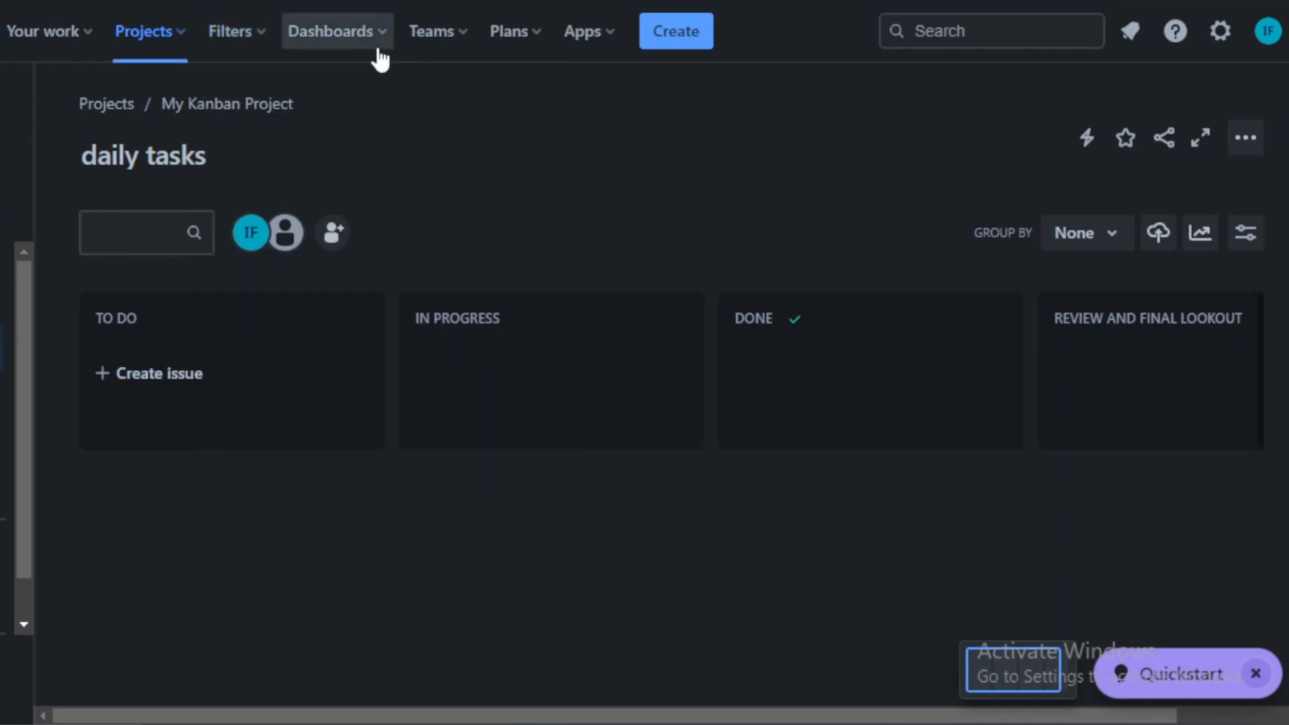
left_click(374, 43)
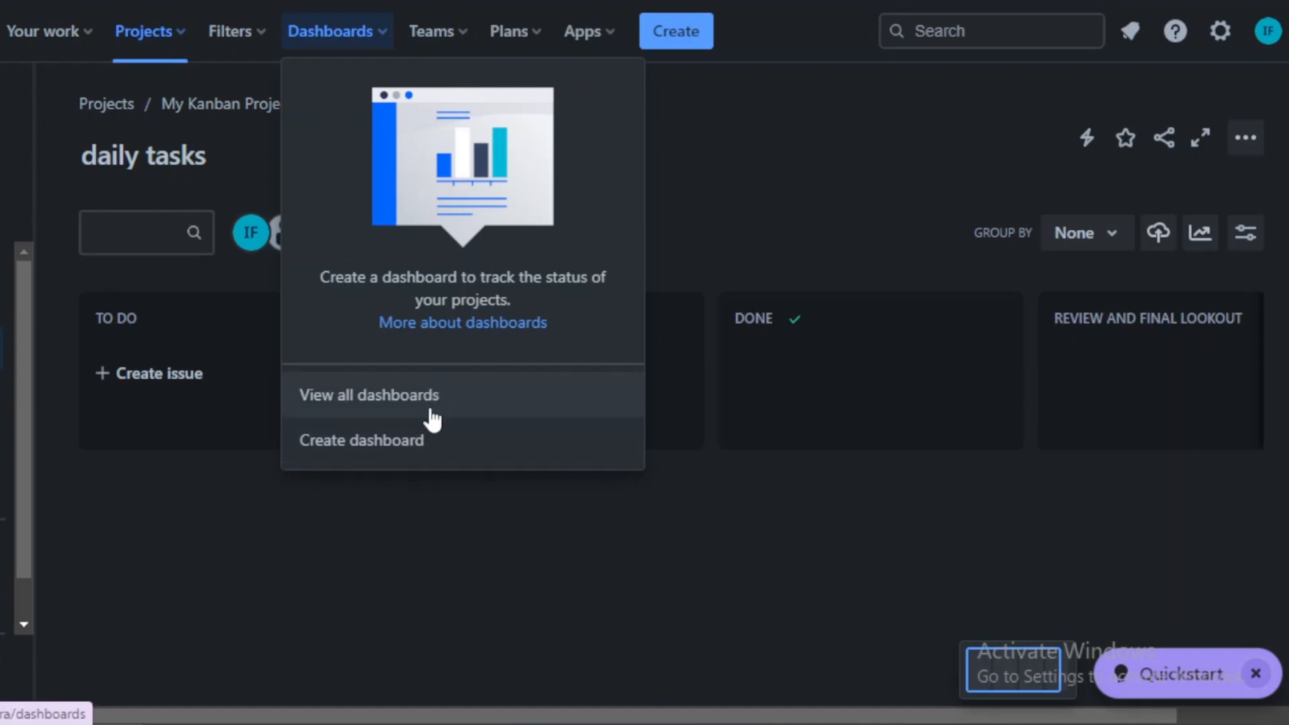
left_click(782, 177)
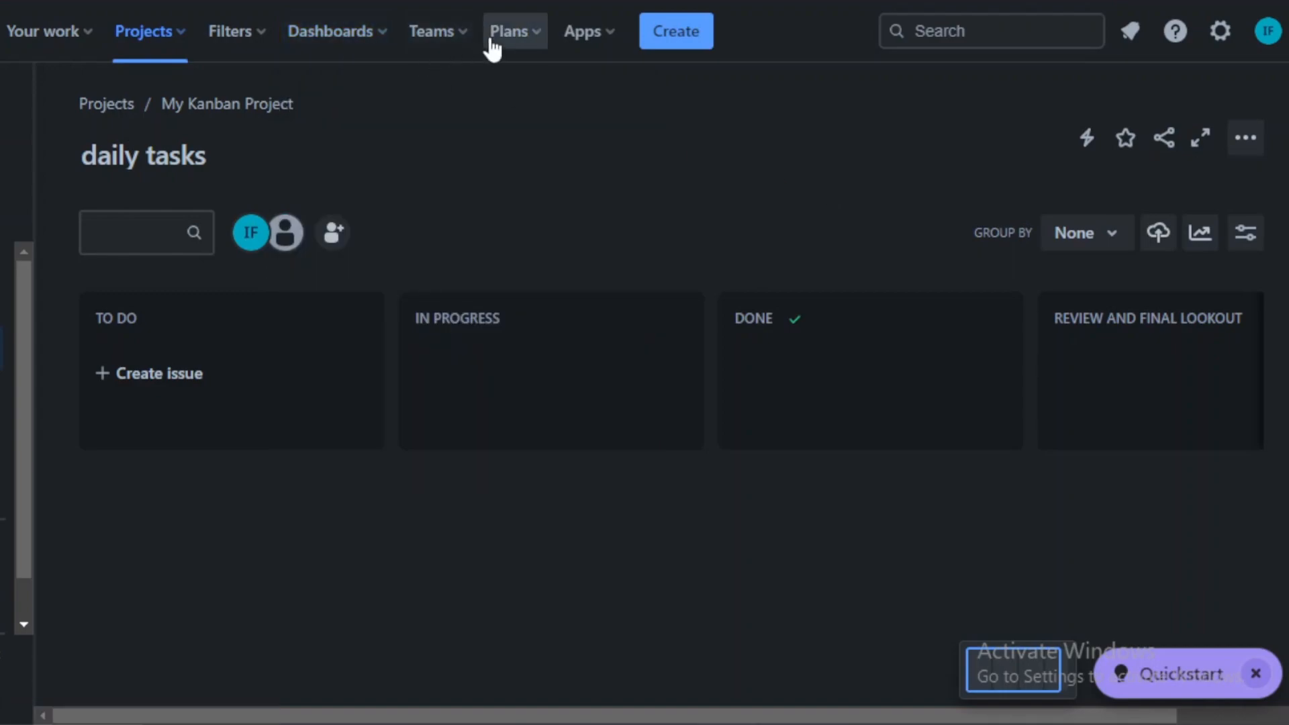
left_click(470, 41)
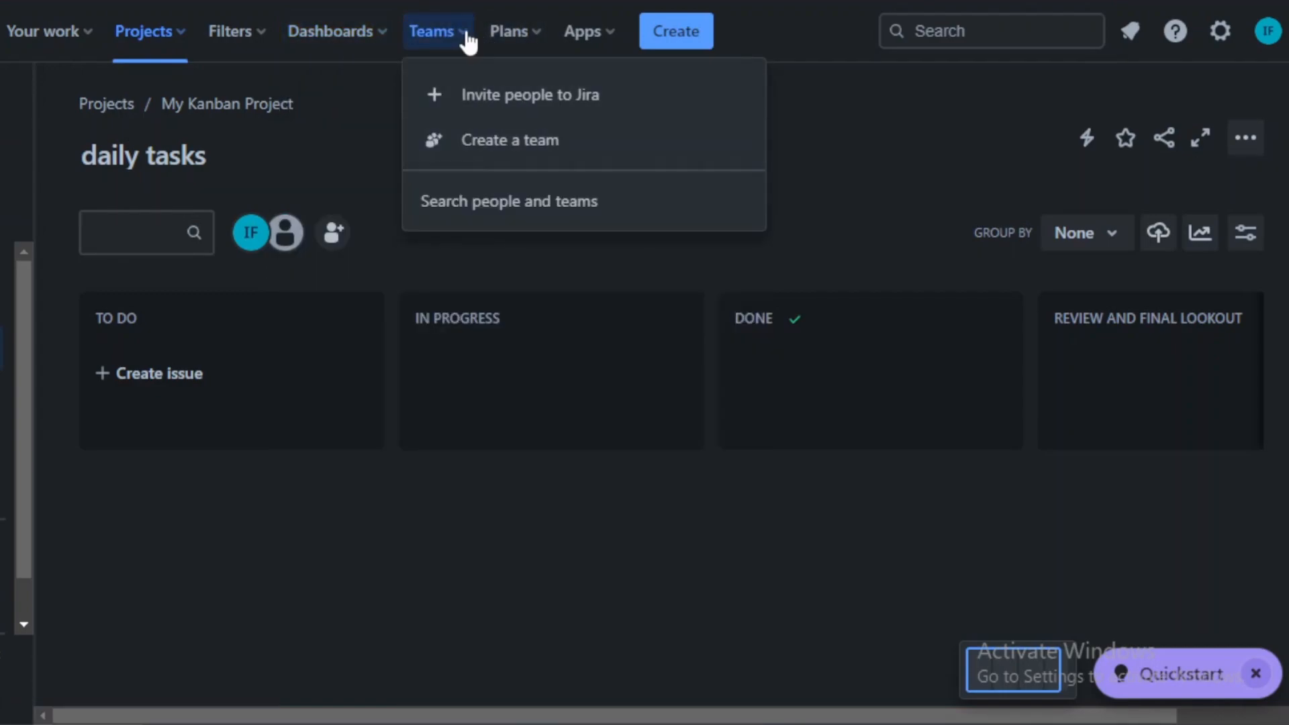
left_click(532, 37)
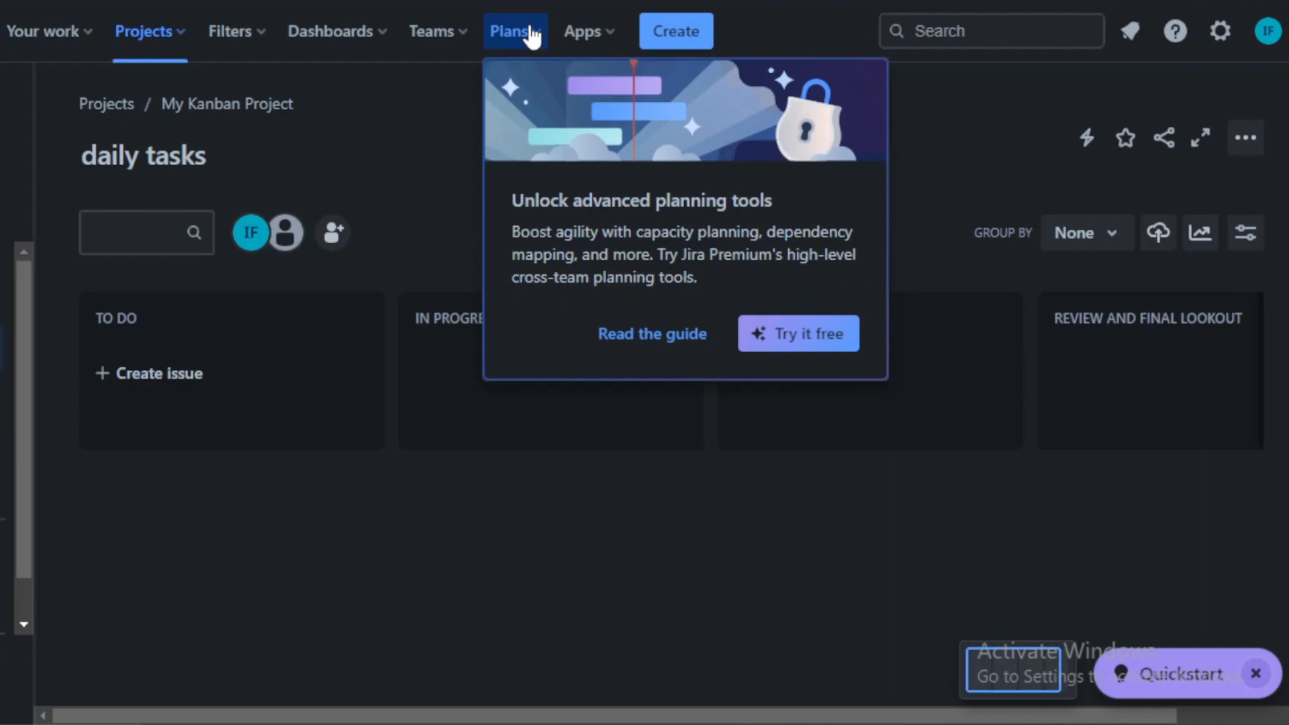
left_click(602, 37)
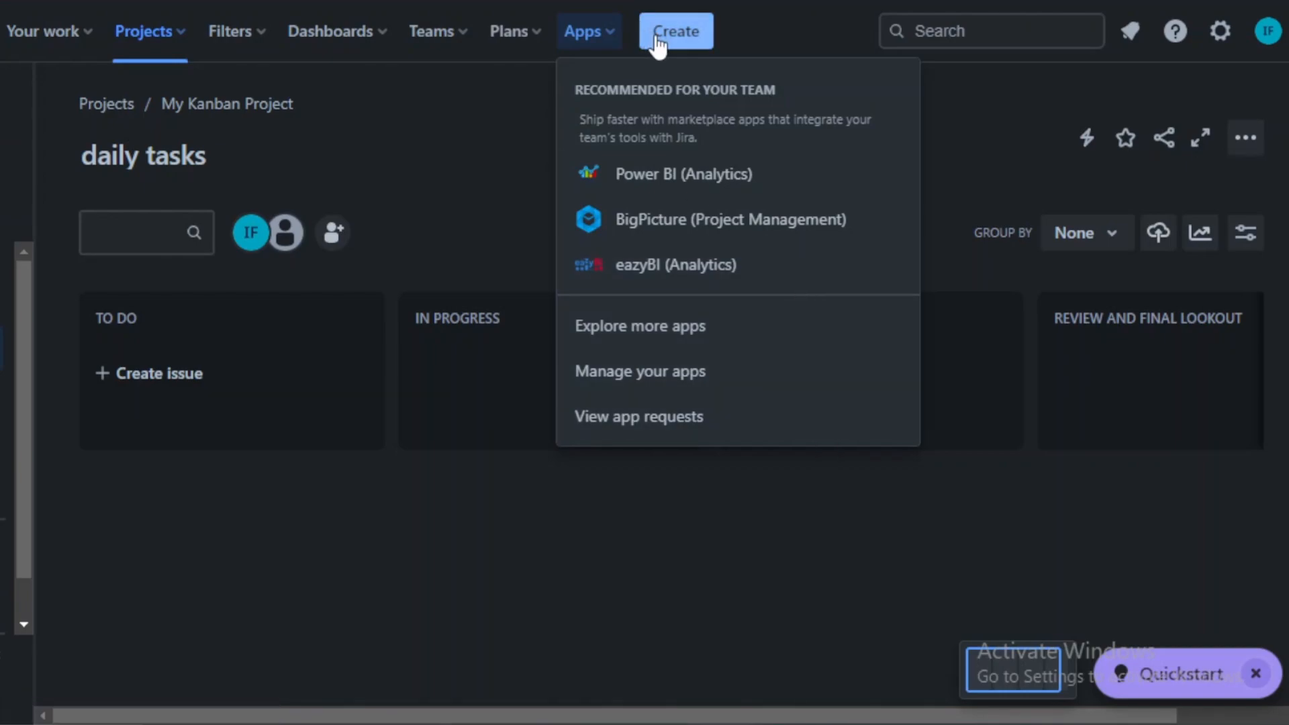
Step: Open the project Timeline and switch its scale between Quarters and Weeks while scrolling through it
left_click(386, 140)
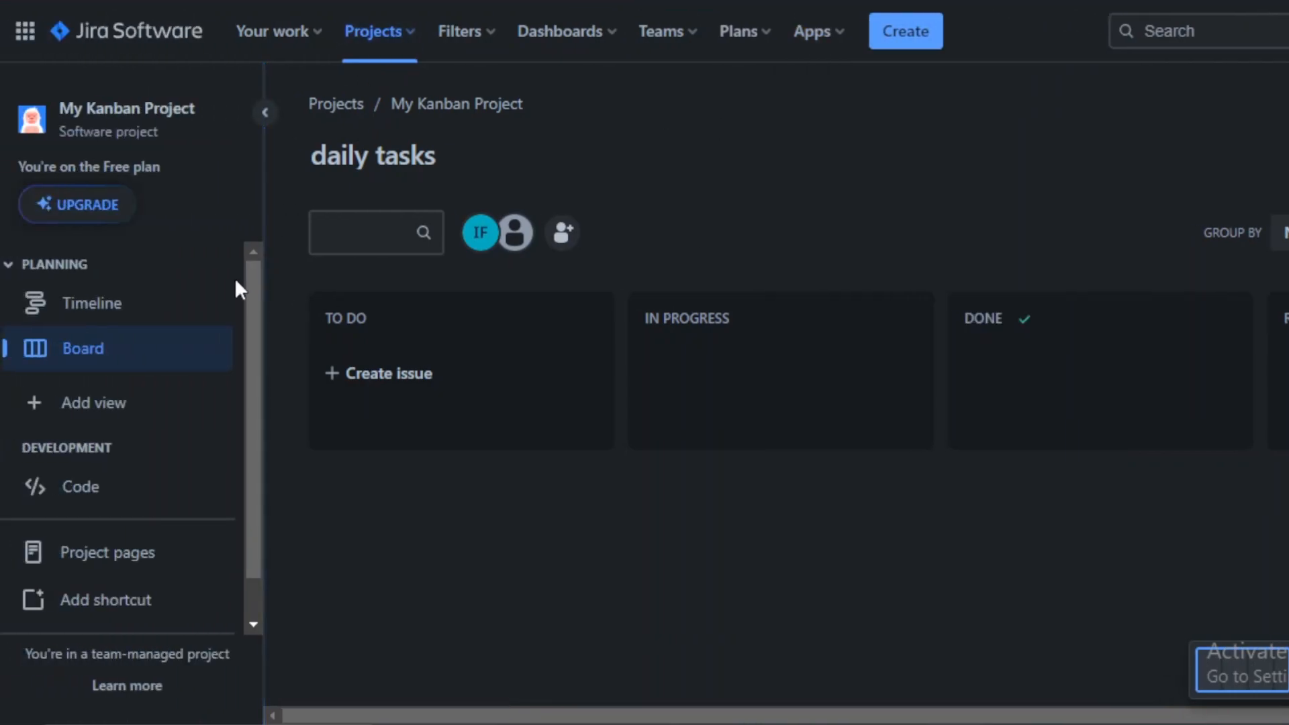
scroll(253, 285, "down", 1)
left_click(161, 313)
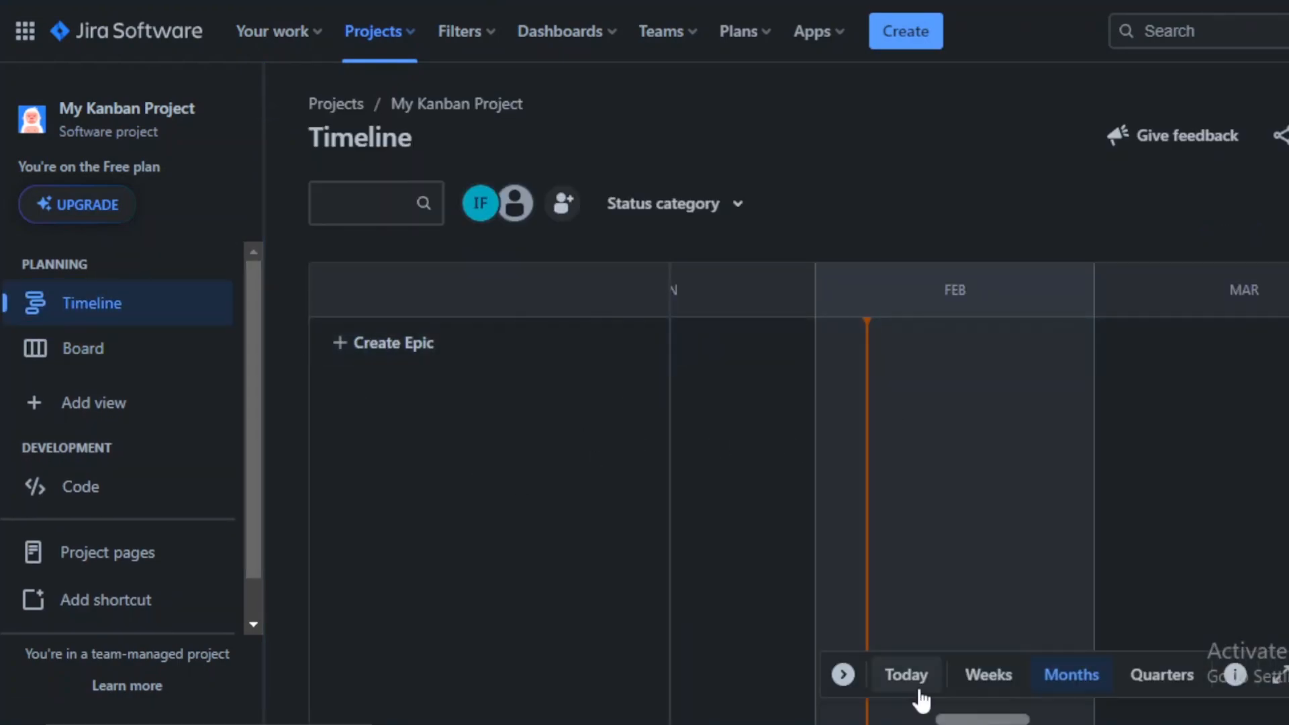
left_click_drag(1005, 719, 809, 719)
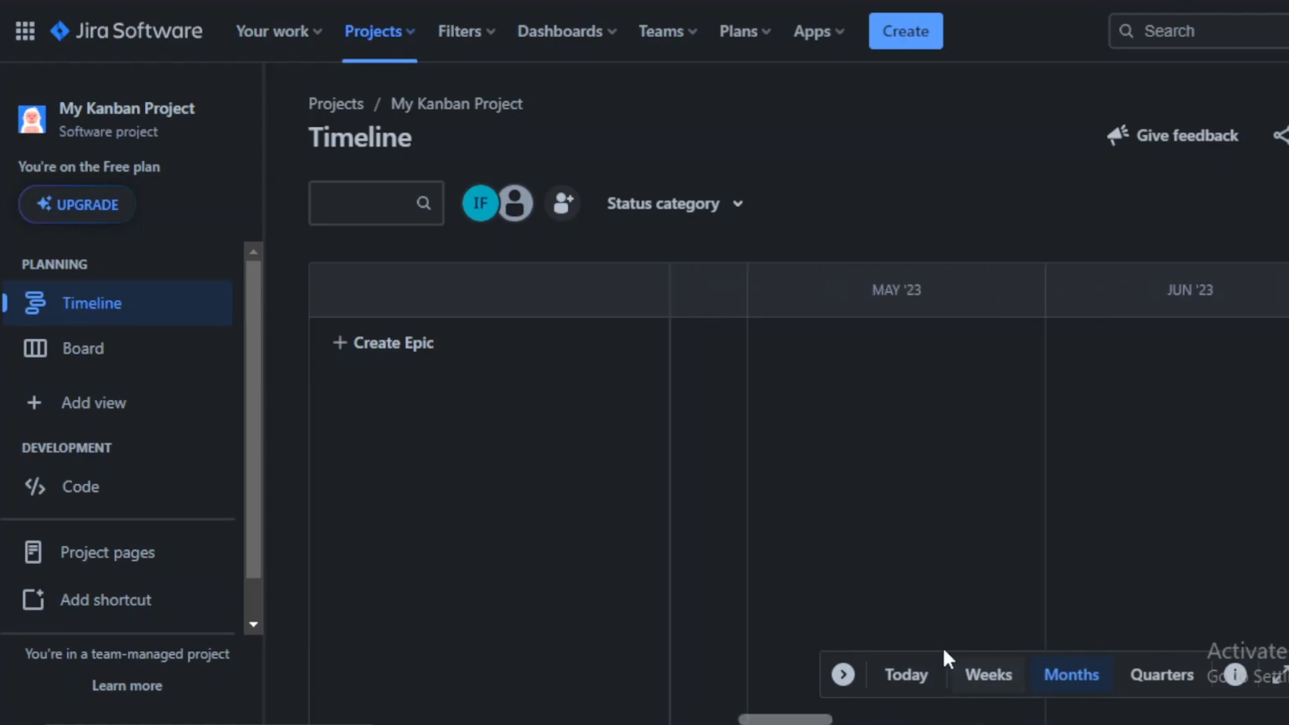
left_click(1150, 688)
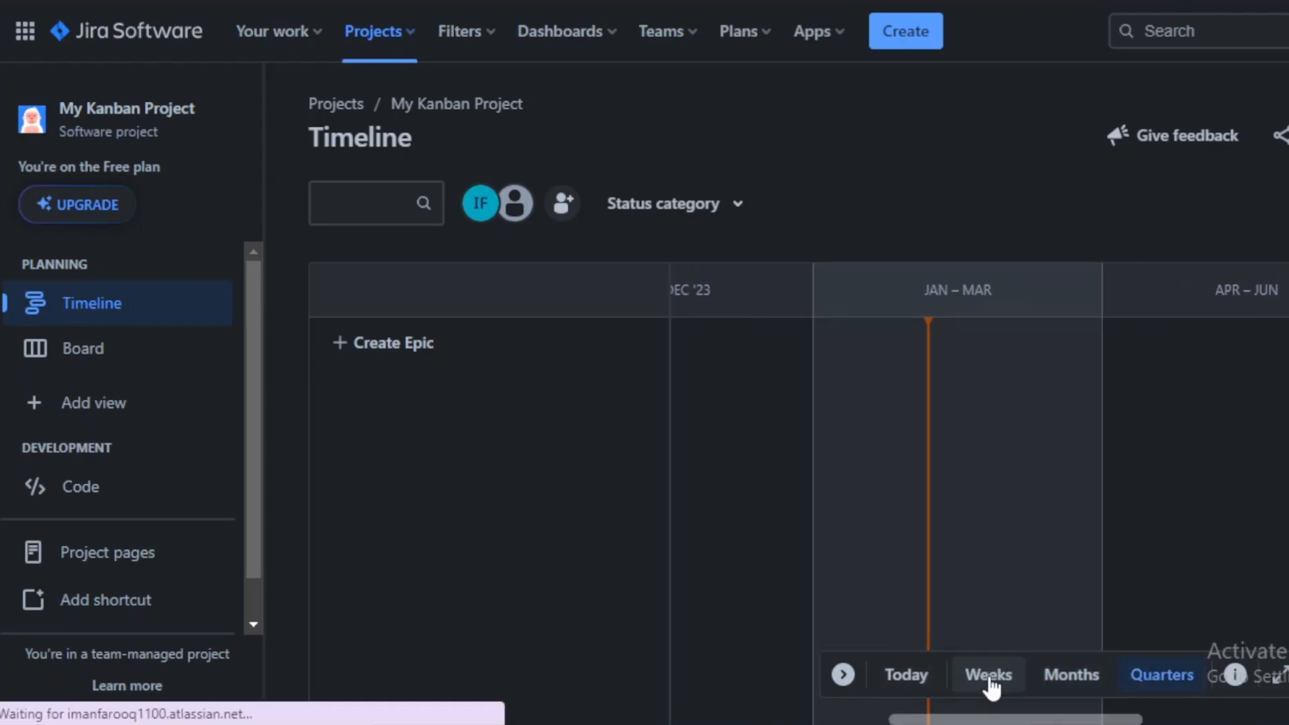
left_click(989, 676)
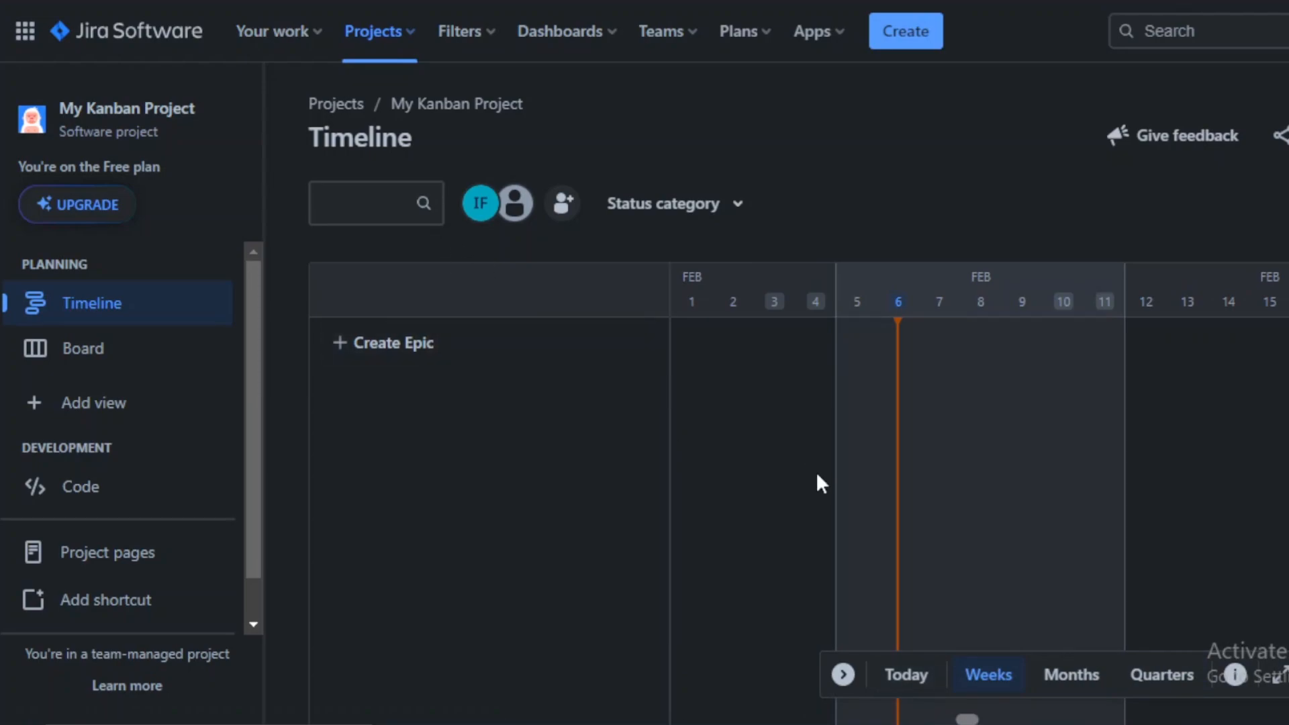
left_click_drag(972, 719, 668, 685)
Step: Open the project's Features settings from the board's add-view options and review the listed features
left_click(106, 363)
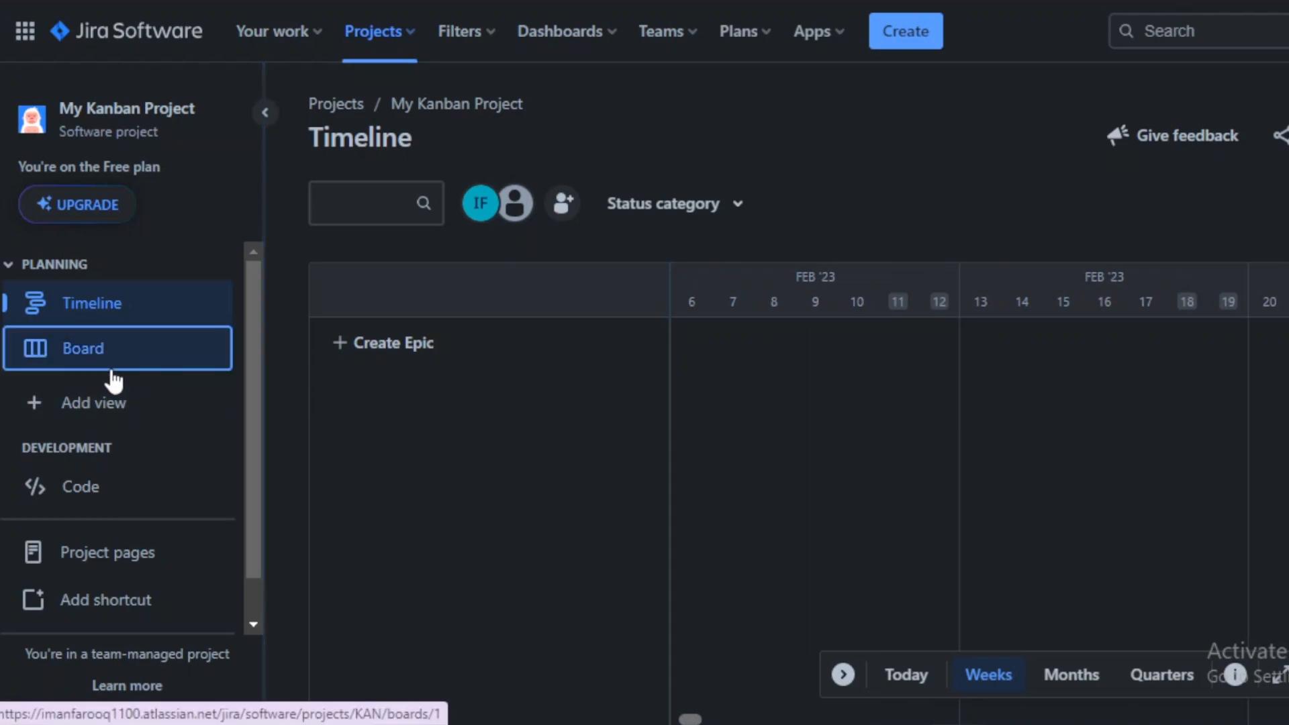
left_click(97, 406)
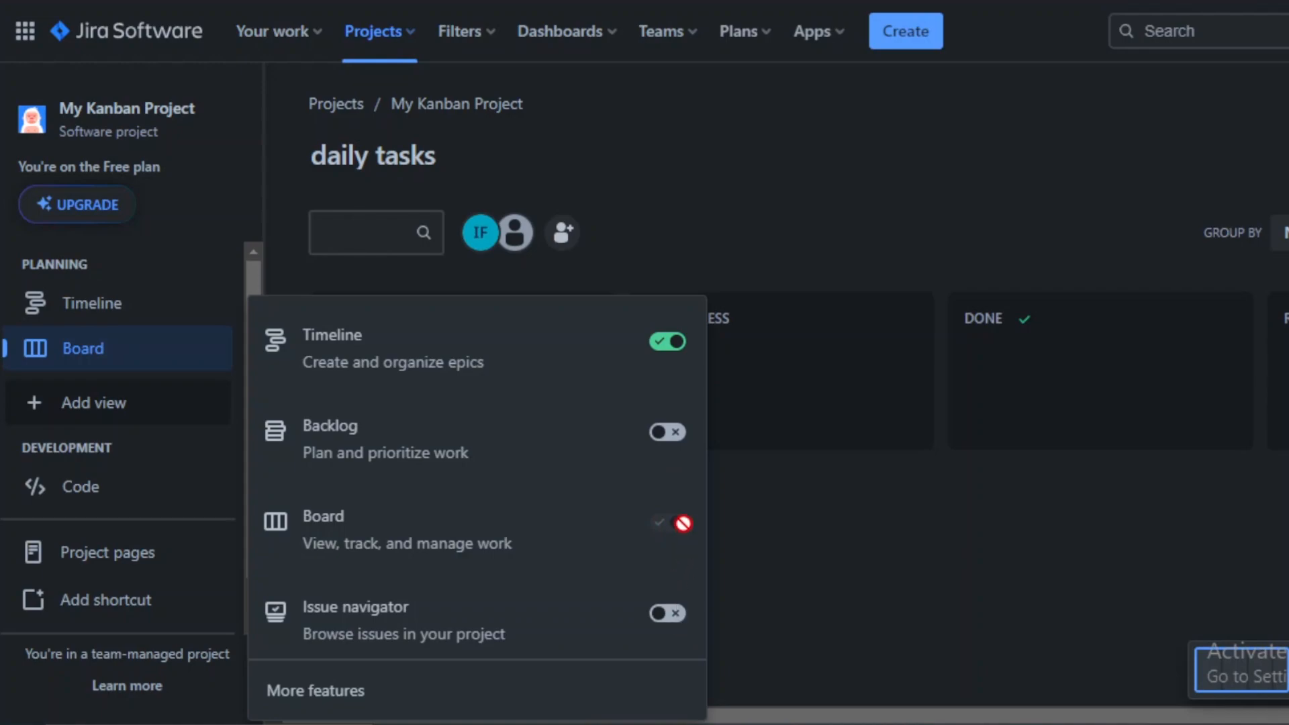
left_click(321, 687)
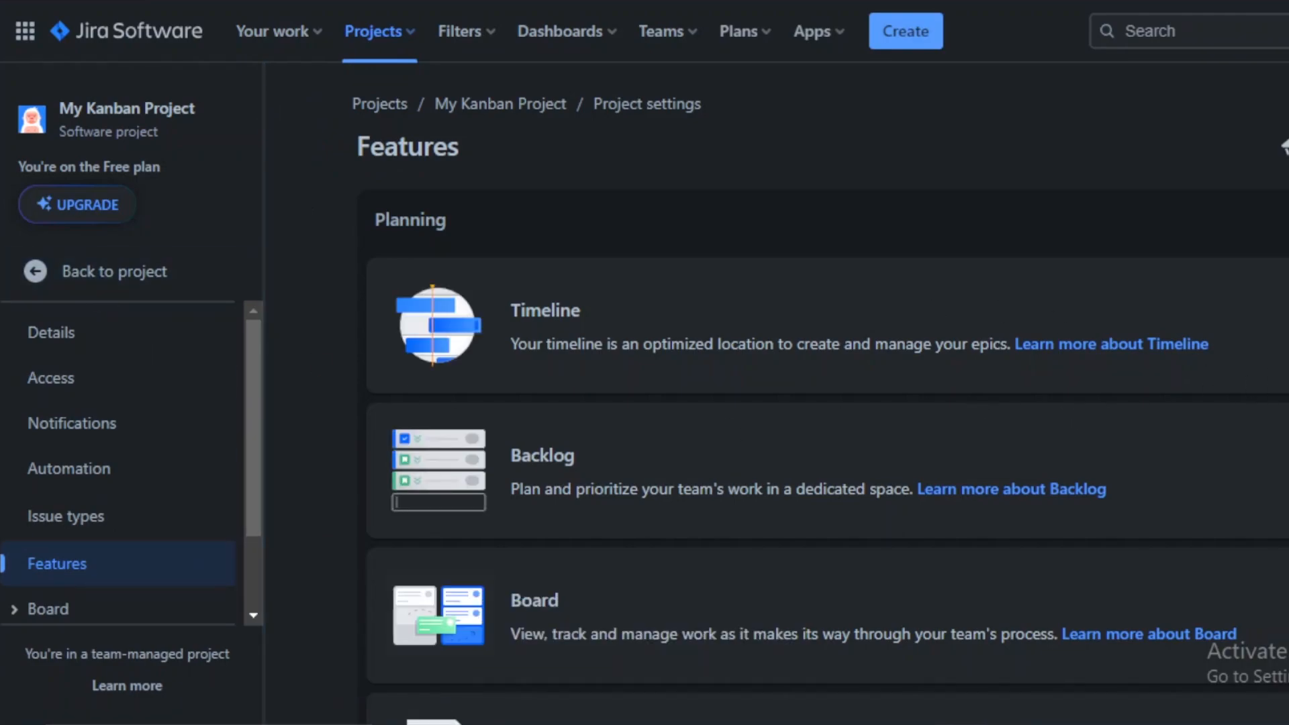
scroll(1283, 146, "down", 15)
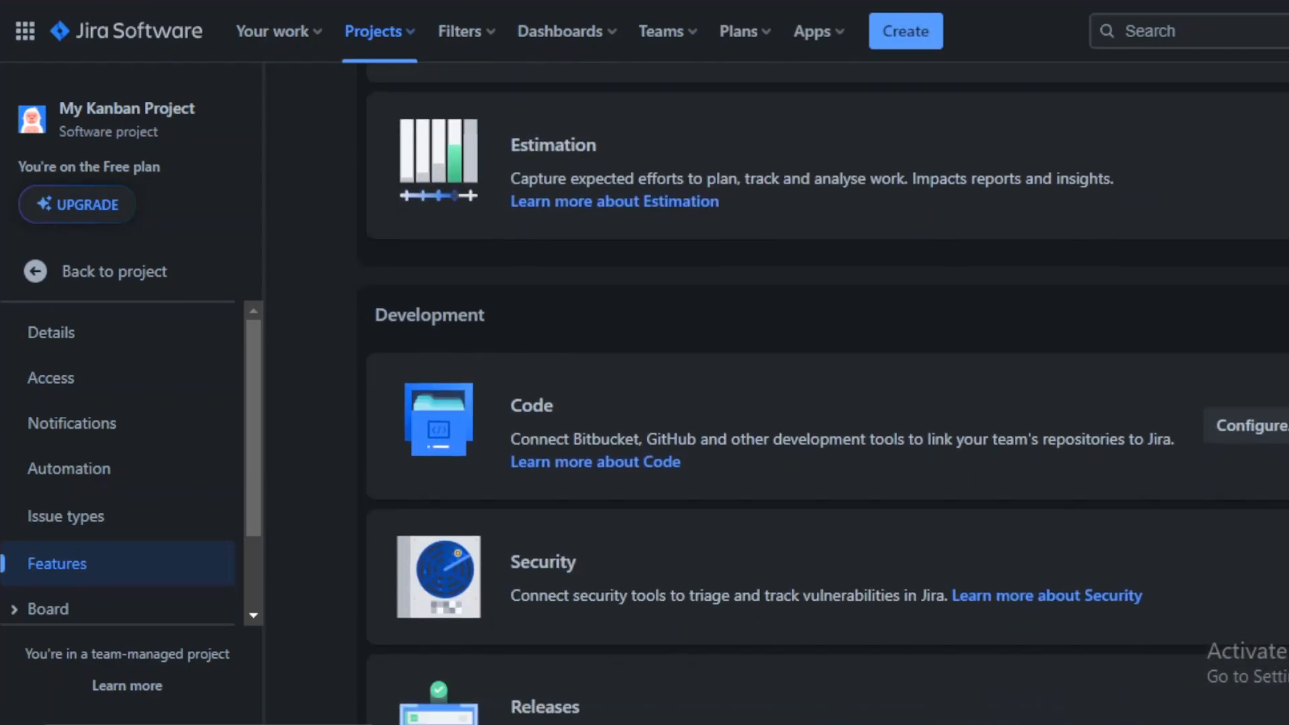
scroll(1284, 146, "down", 3)
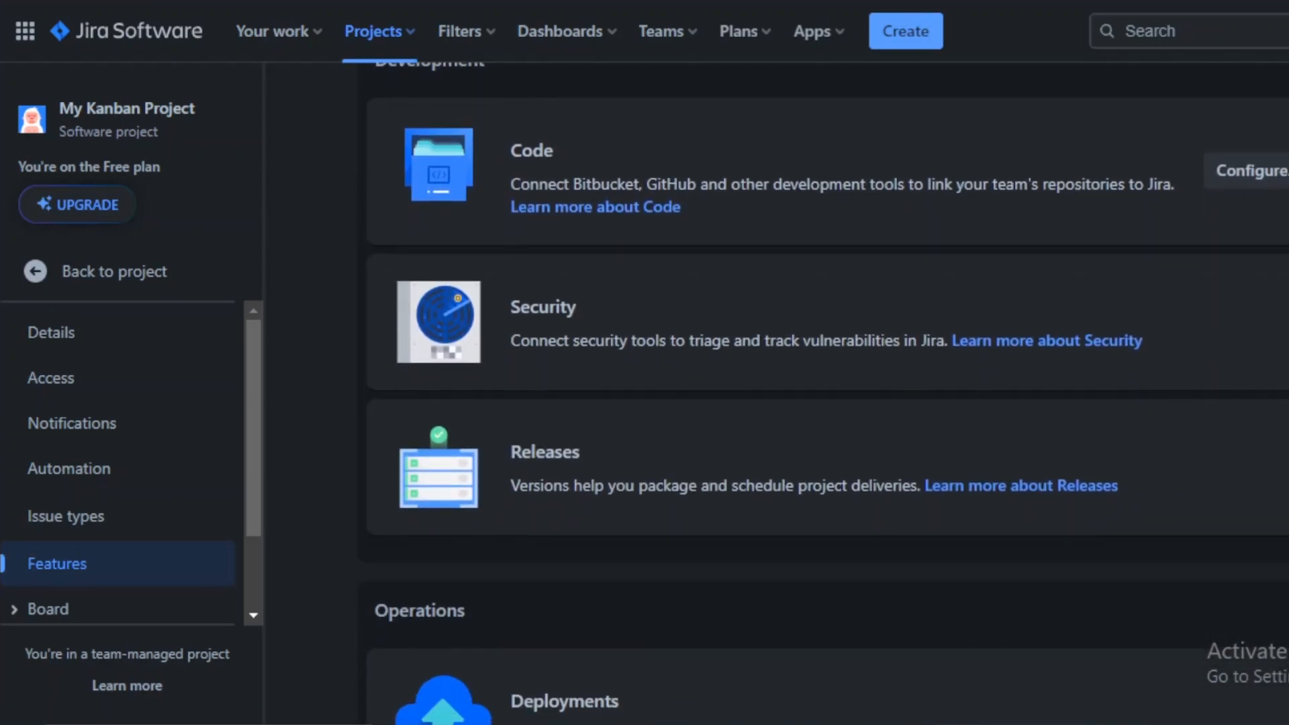
scroll(827, 392, "down", 5)
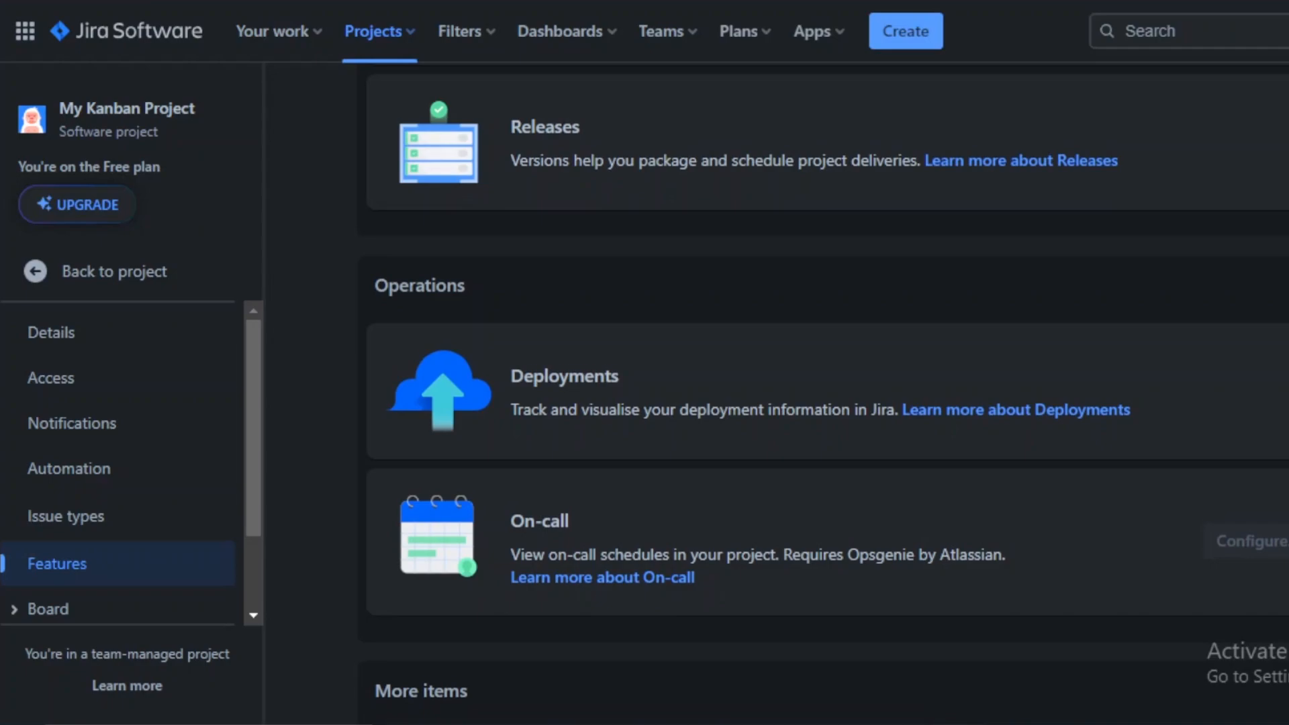
scroll(828, 393, "up", 20)
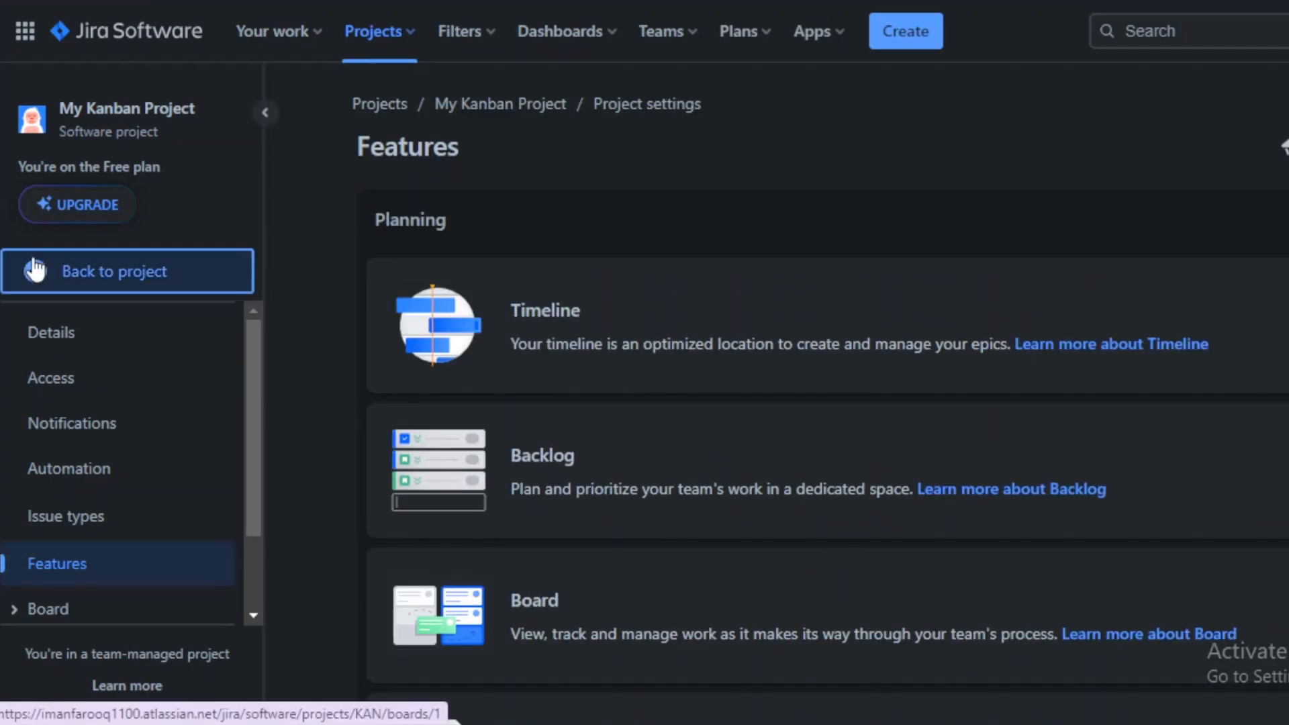
Step: Return to the project and browse the Project pages view
left_click(33, 270)
left_click(154, 518)
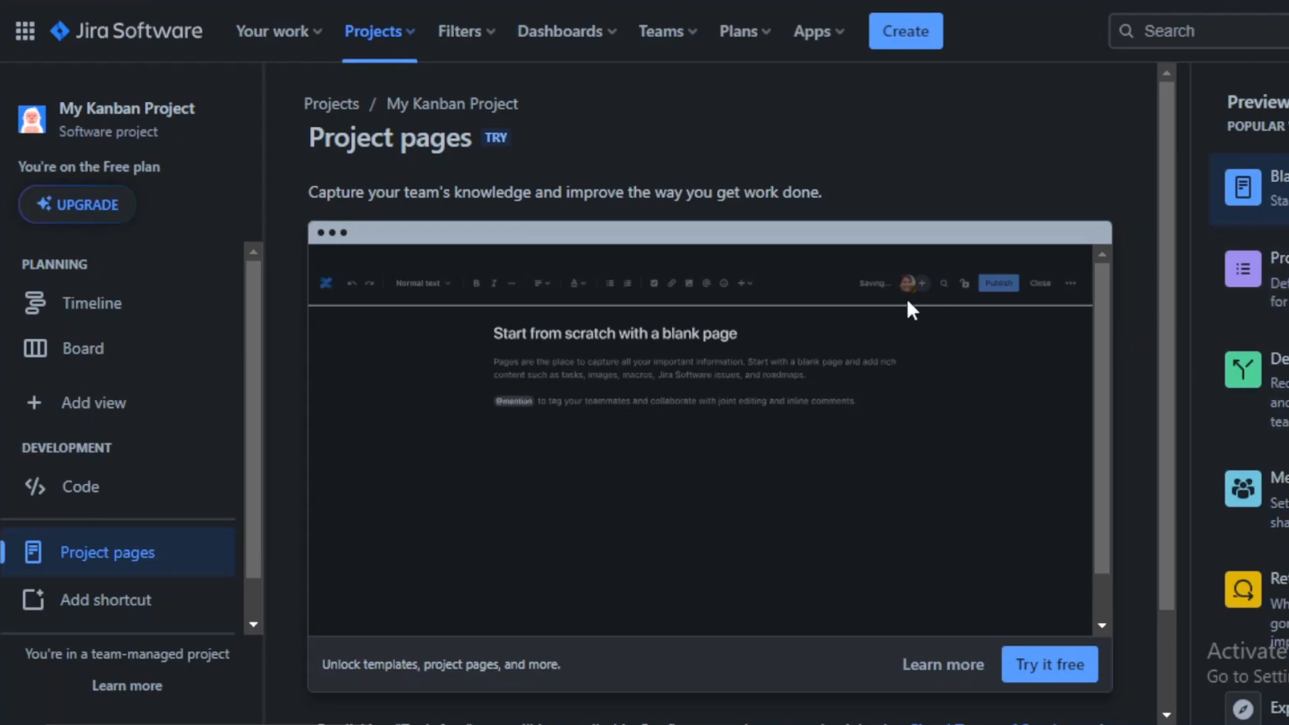
scroll(1096, 336, "down", 1)
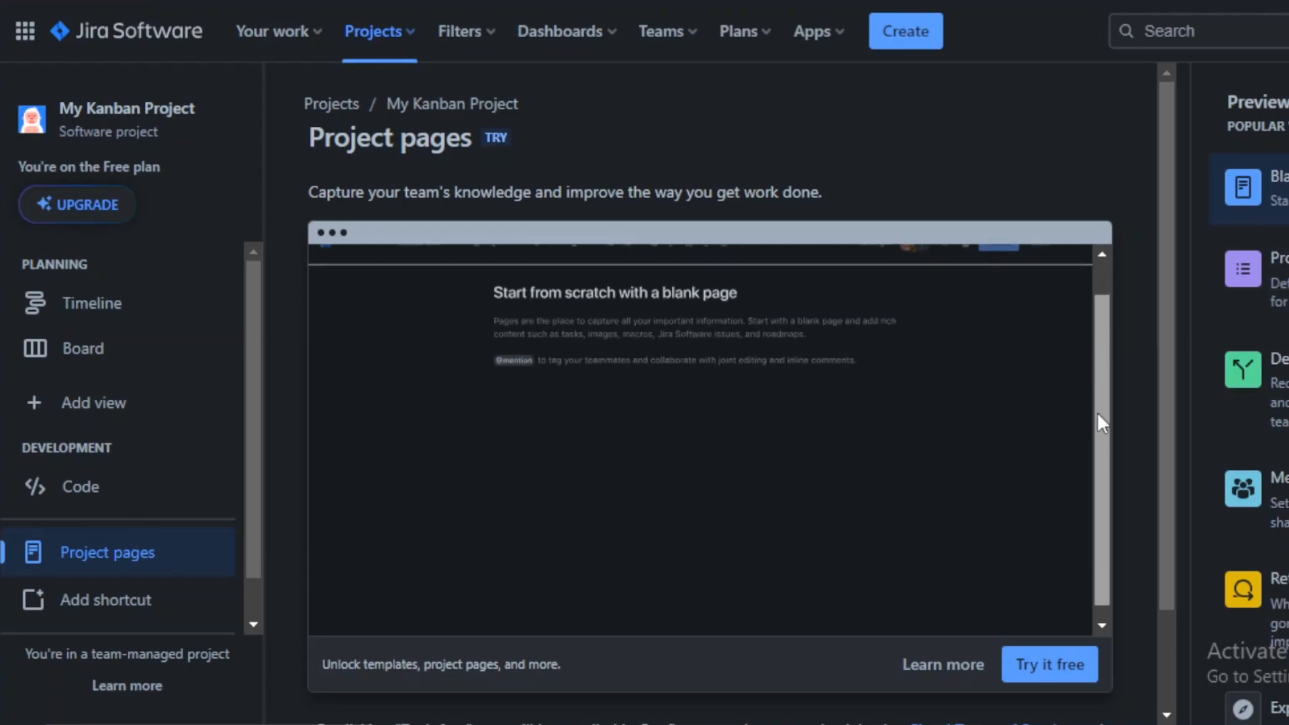
scroll(1099, 413, "down", 1)
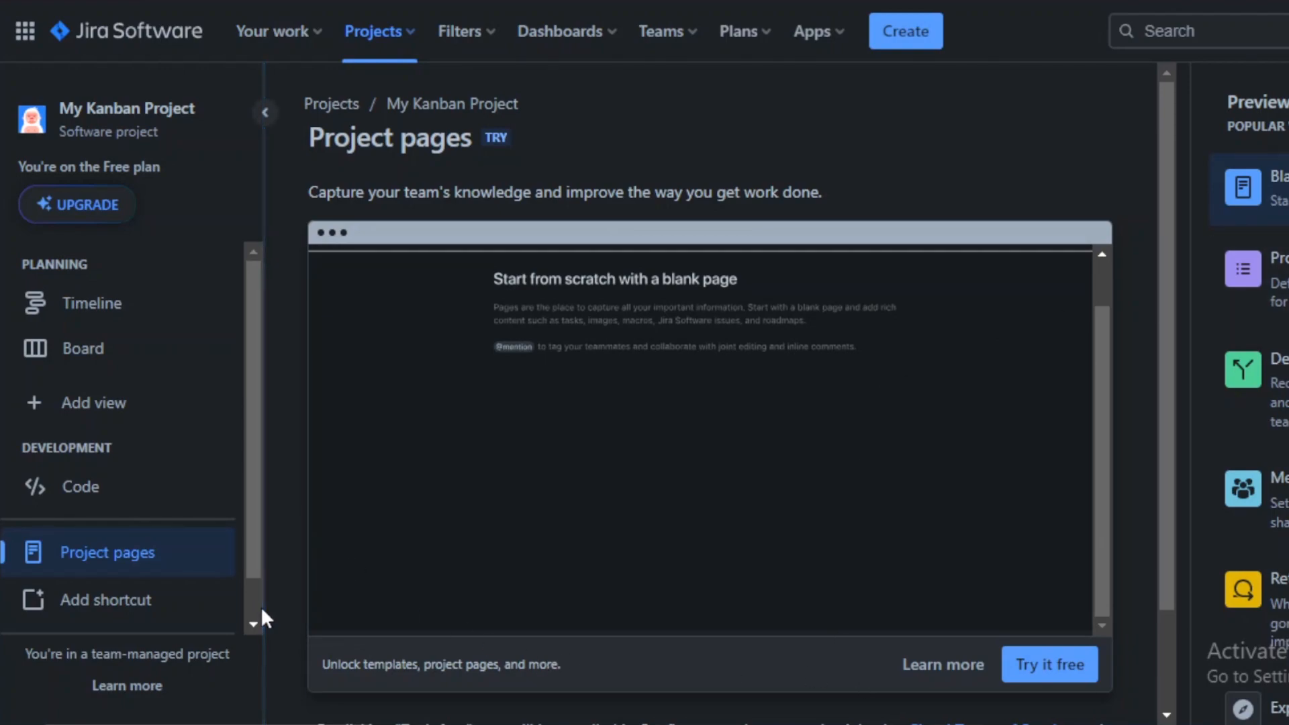
scroll(257, 589, "down", 1)
Step: Examine the add-item dialog for shortcuts and repositories, then cancel it
left_click(154, 576)
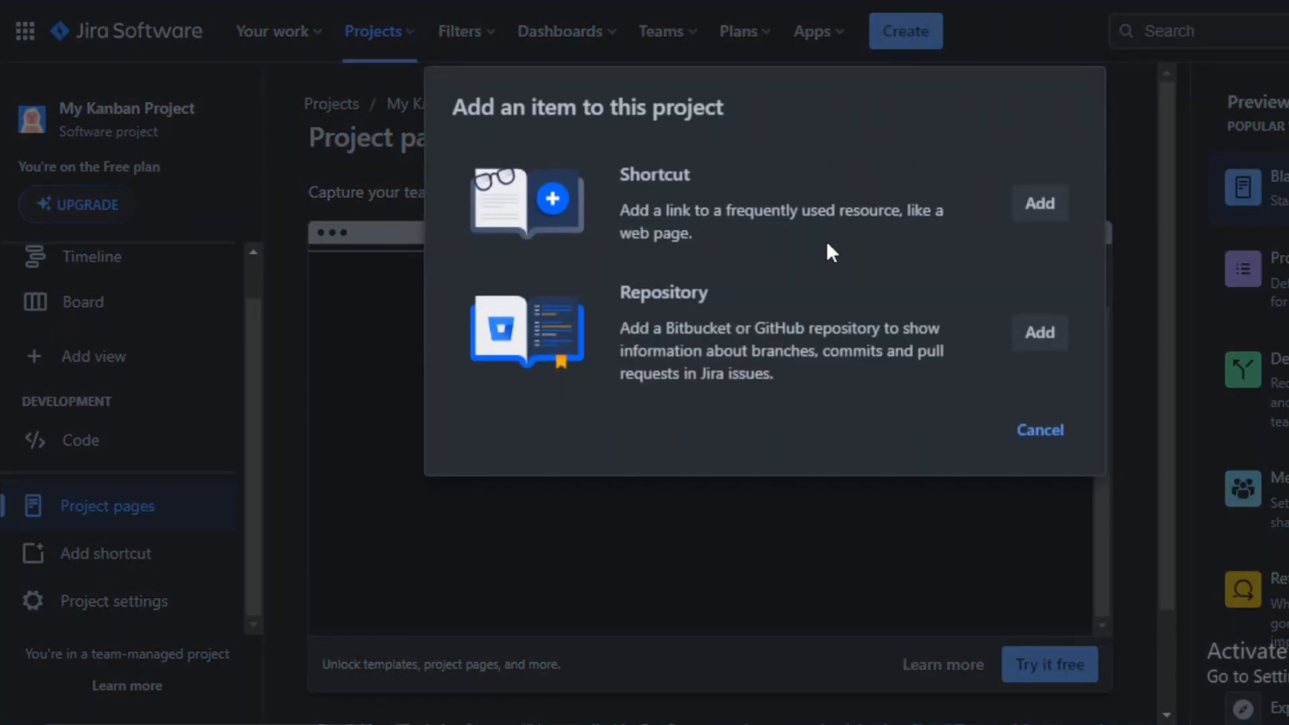
left_click_drag(683, 210, 910, 201)
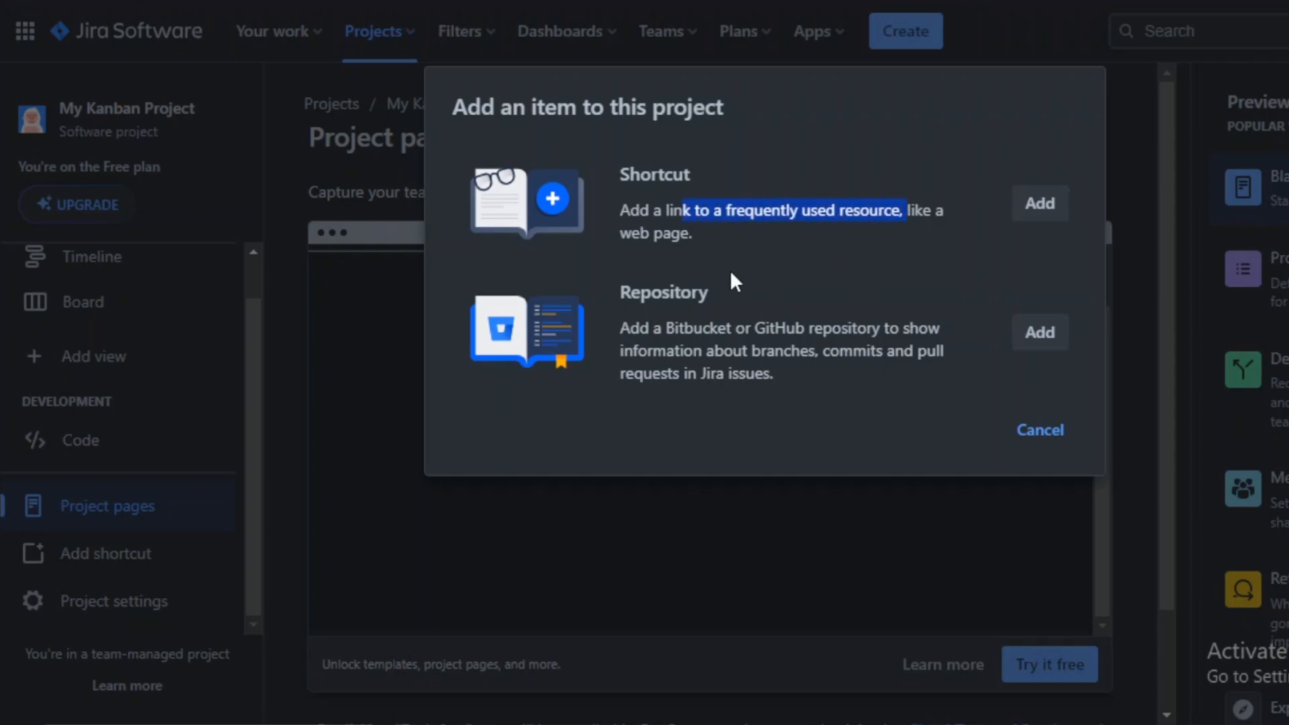
left_click(761, 247)
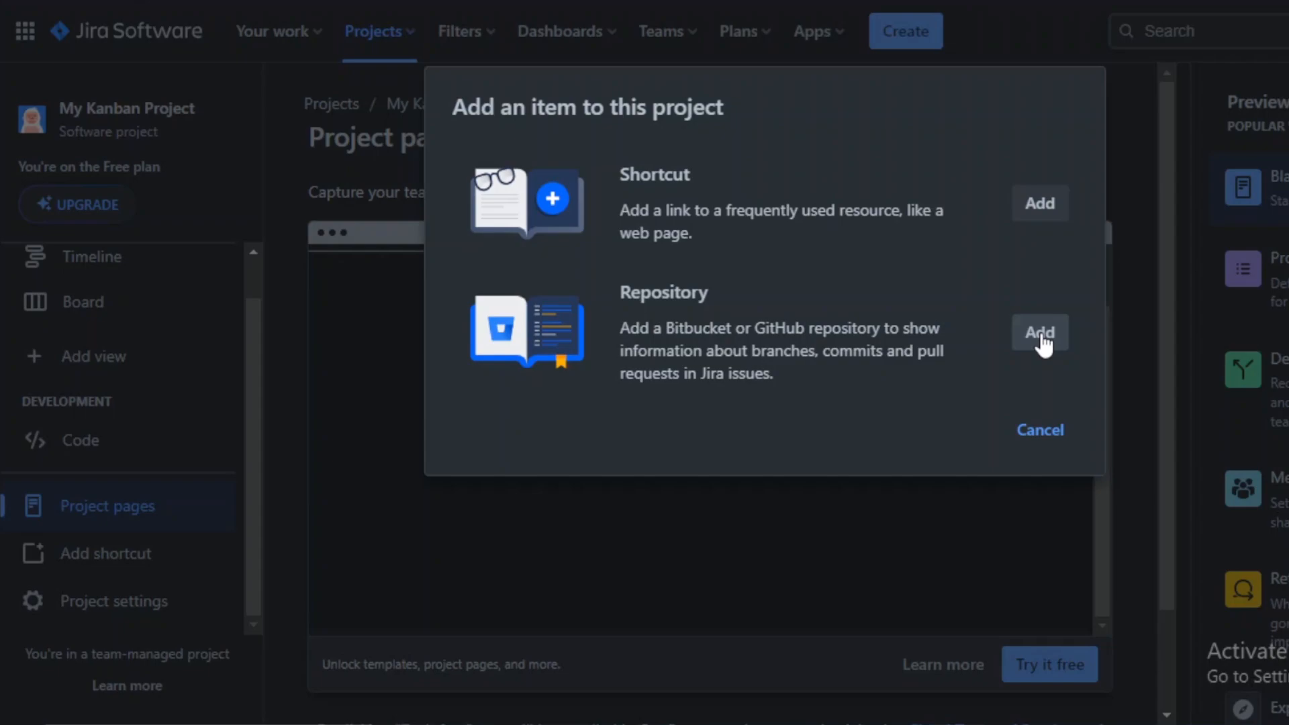
left_click(1045, 432)
Step: Check the Projects menu and go back to the project's board
scroll(260, 504, "up", 2)
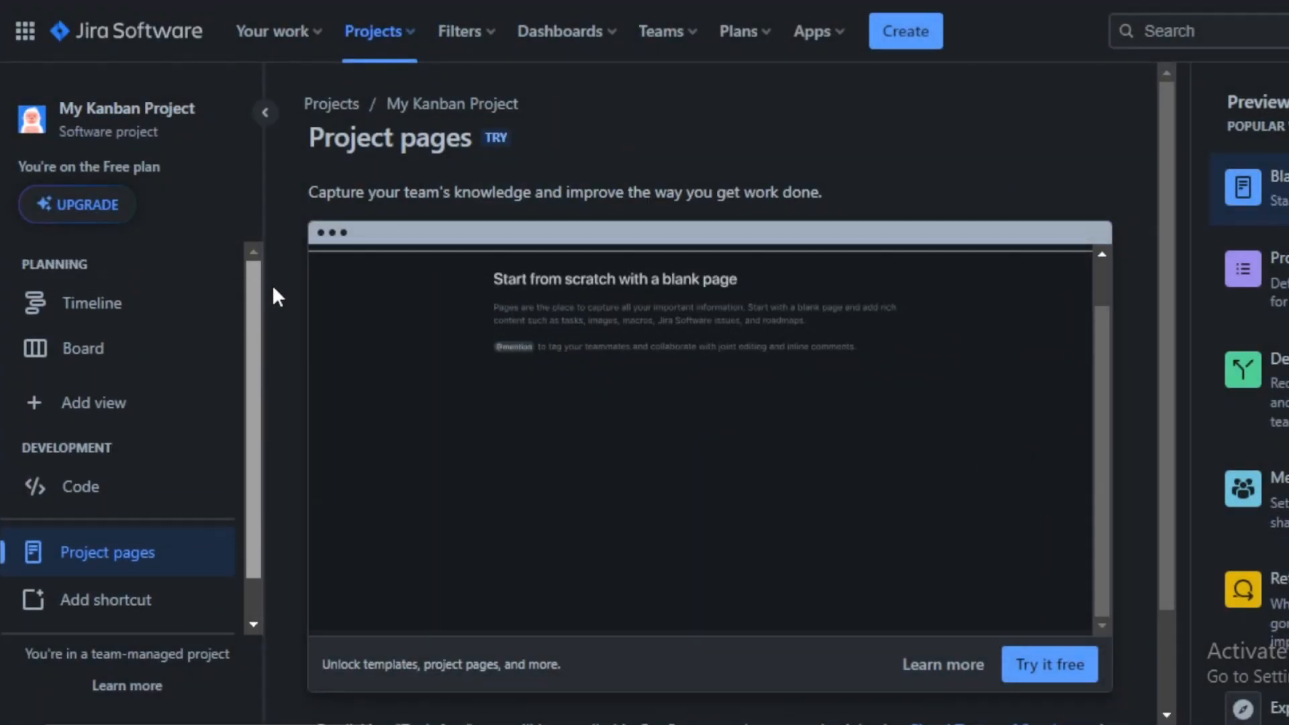
left_click(322, 35)
left_click(410, 37)
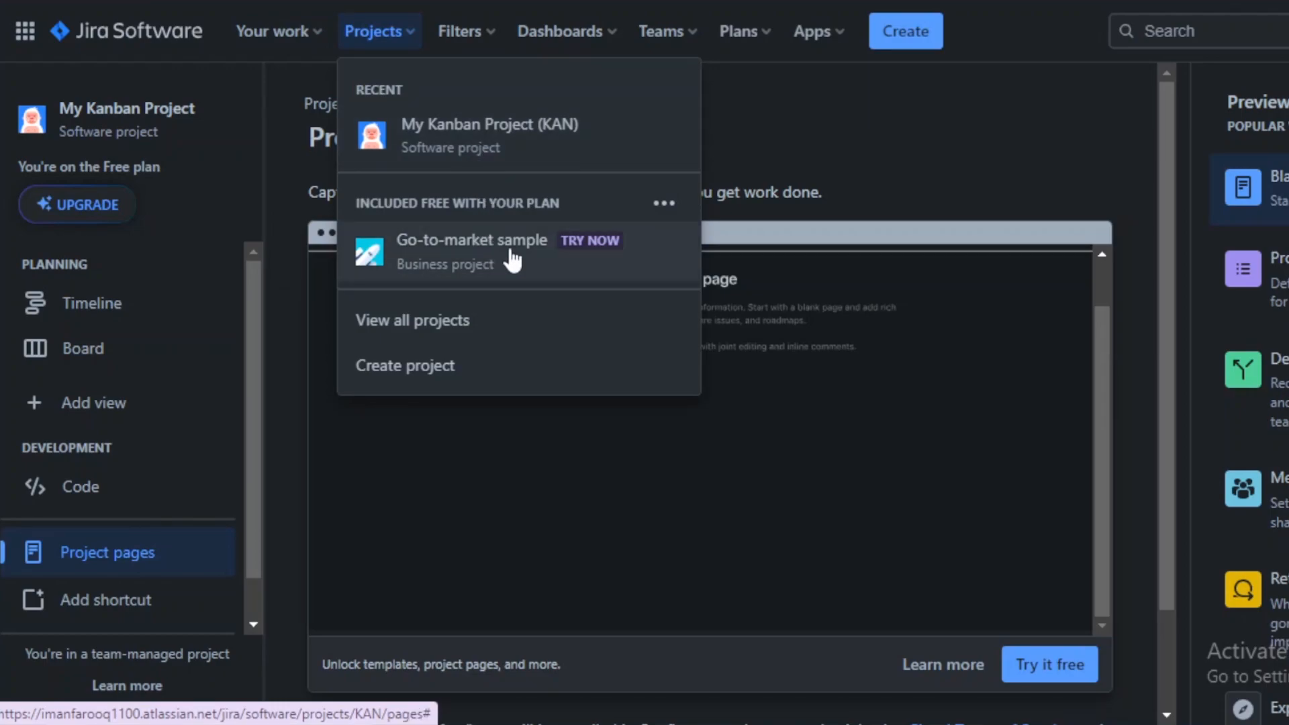
left_click(309, 255)
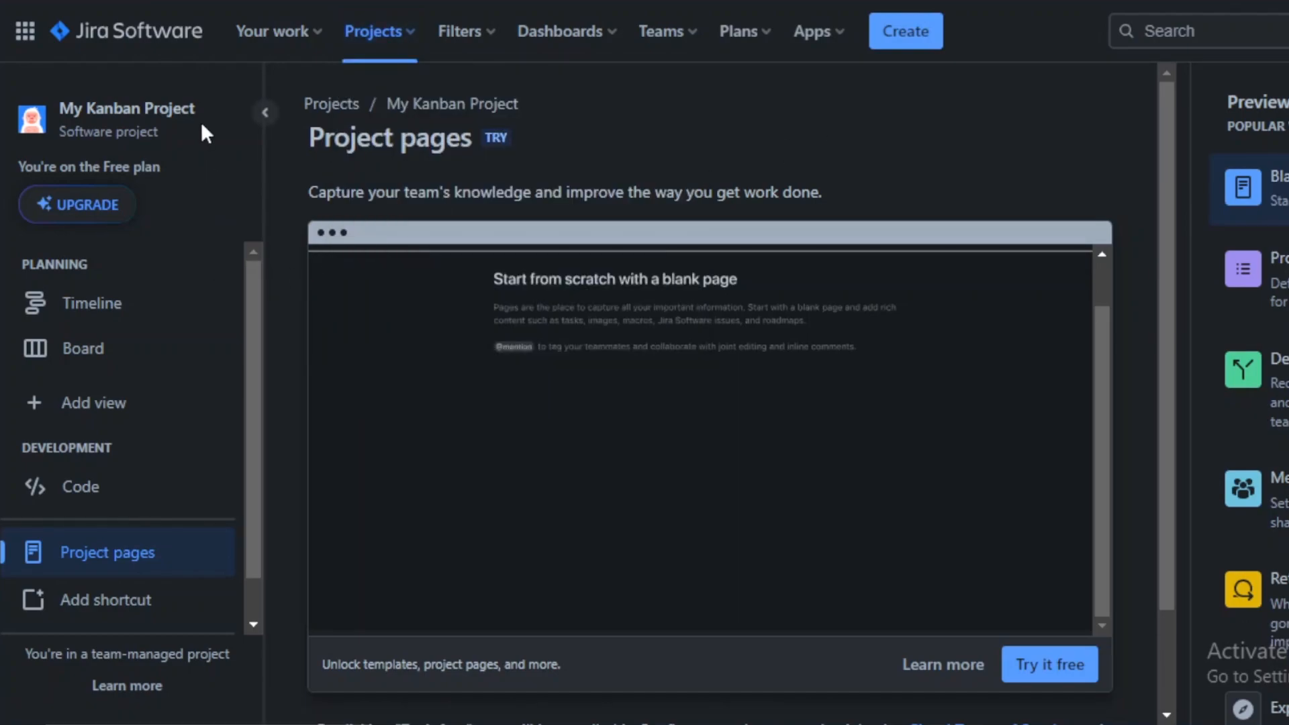
left_click(265, 112)
left_click(12, 111)
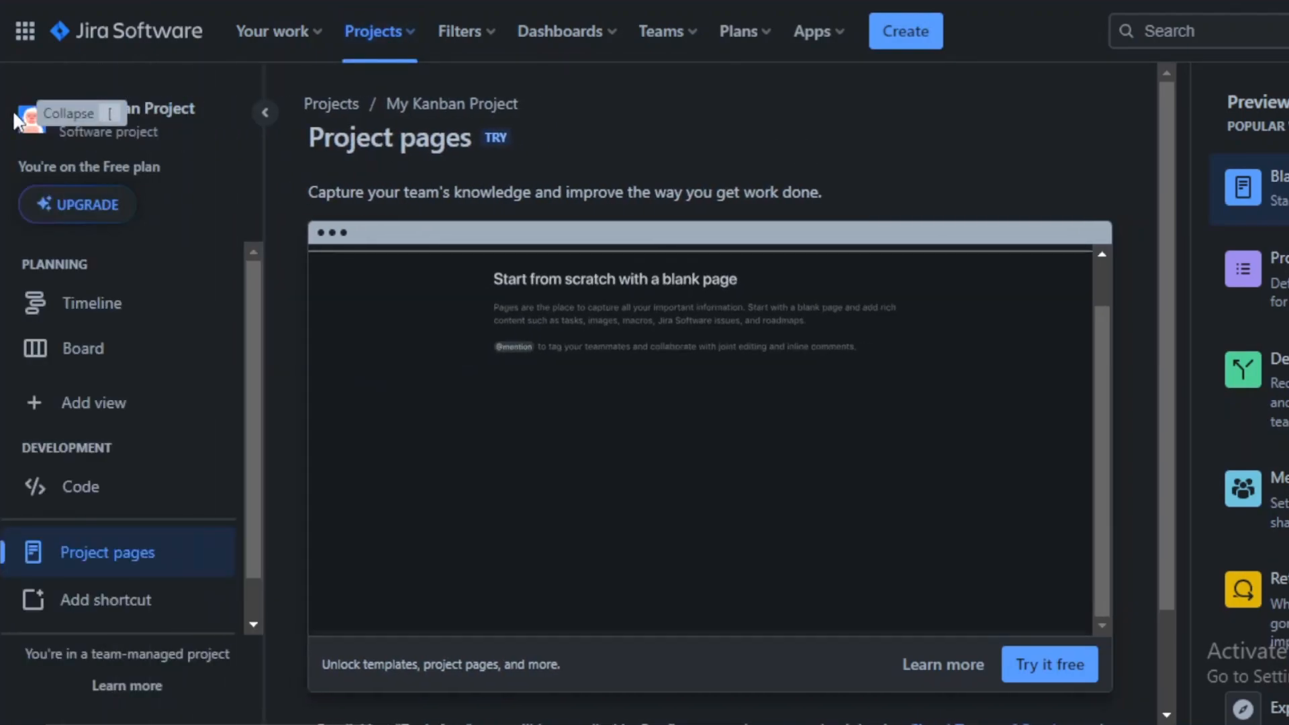
left_click(120, 319)
left_click(140, 352)
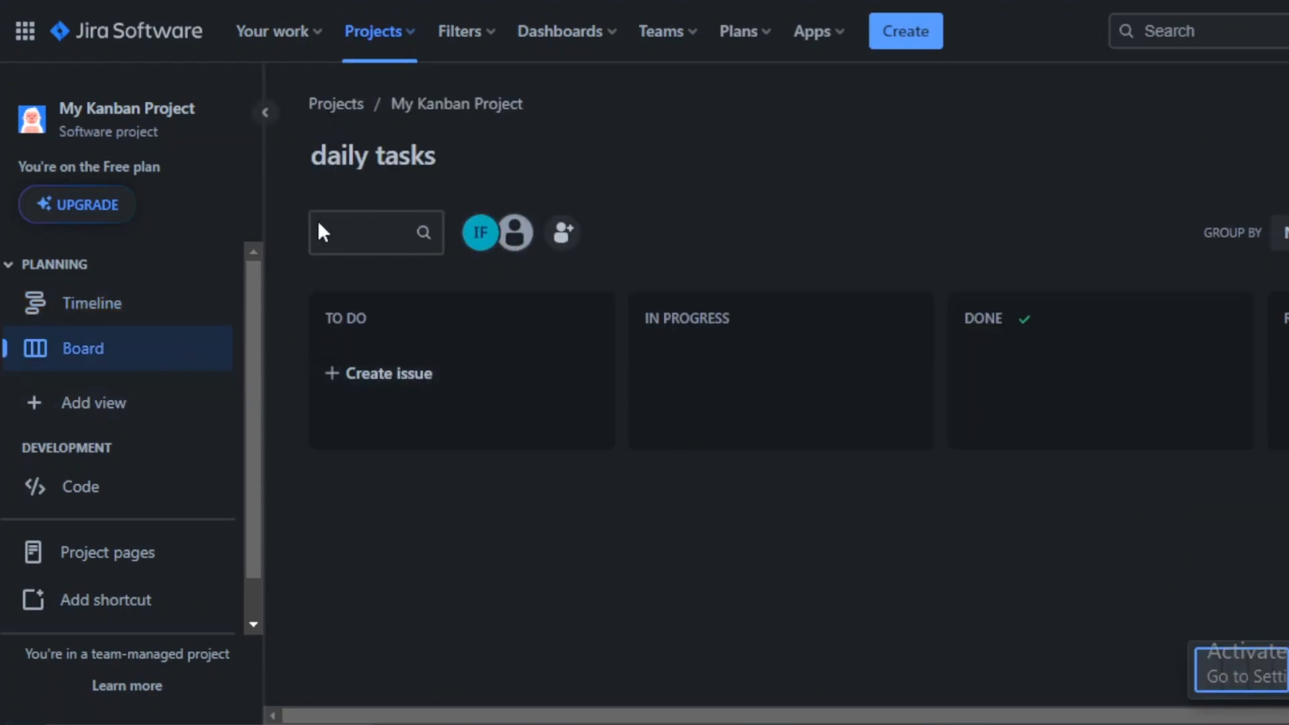
Step: Rename the board to project management
left_click(432, 151)
type("project management")
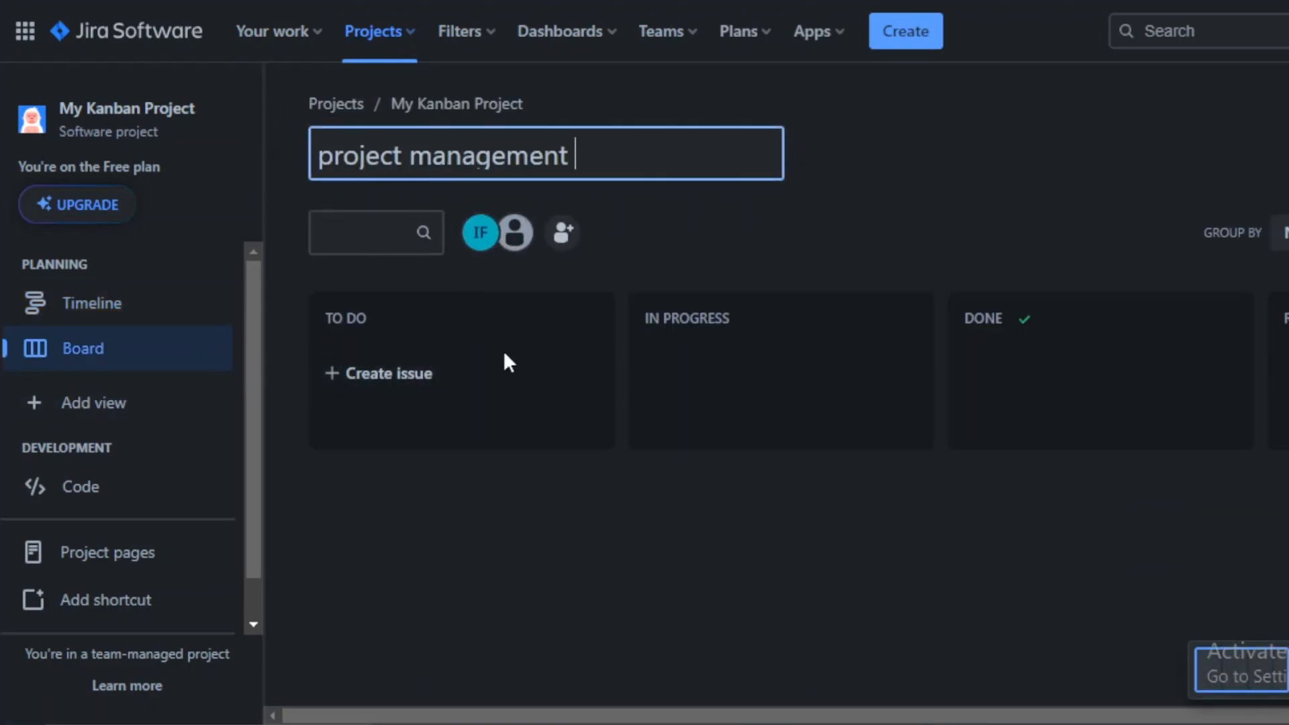
key("Return")
Step: Create a To Do issue titled create an outline for the meeting and dismiss the Slack invitation
left_click(399, 396)
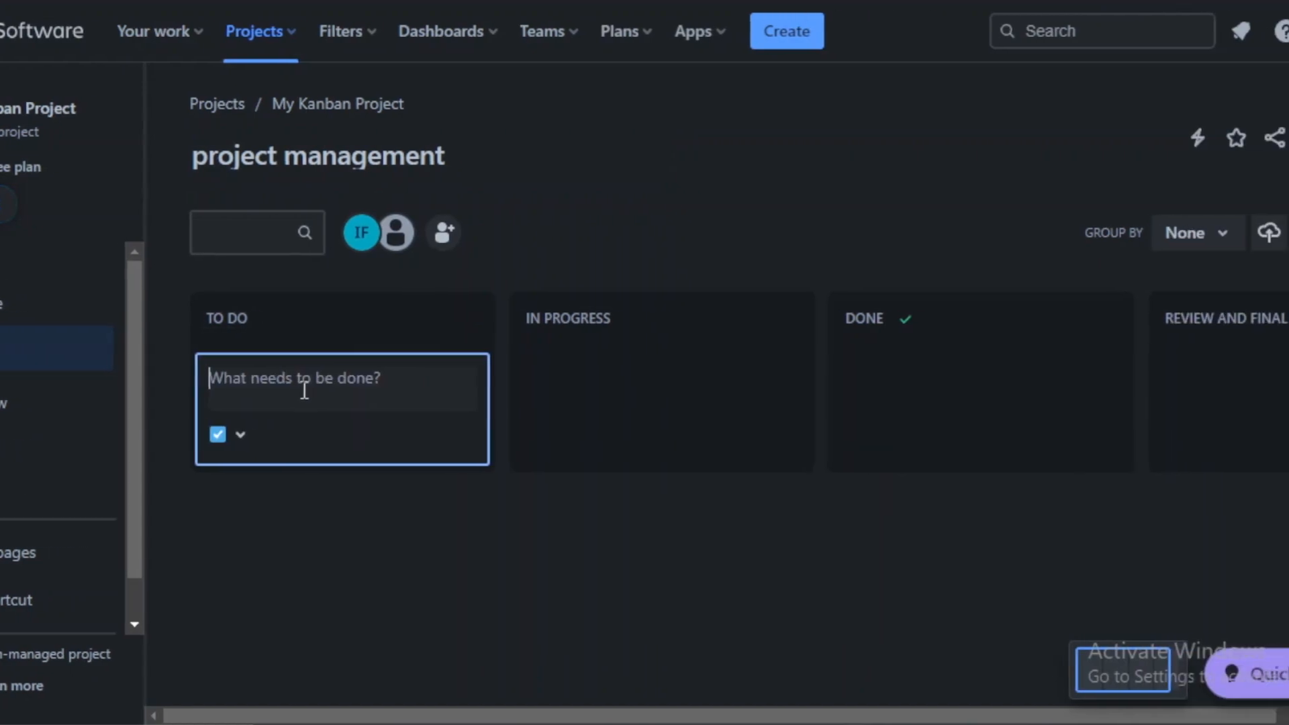
type("revi")
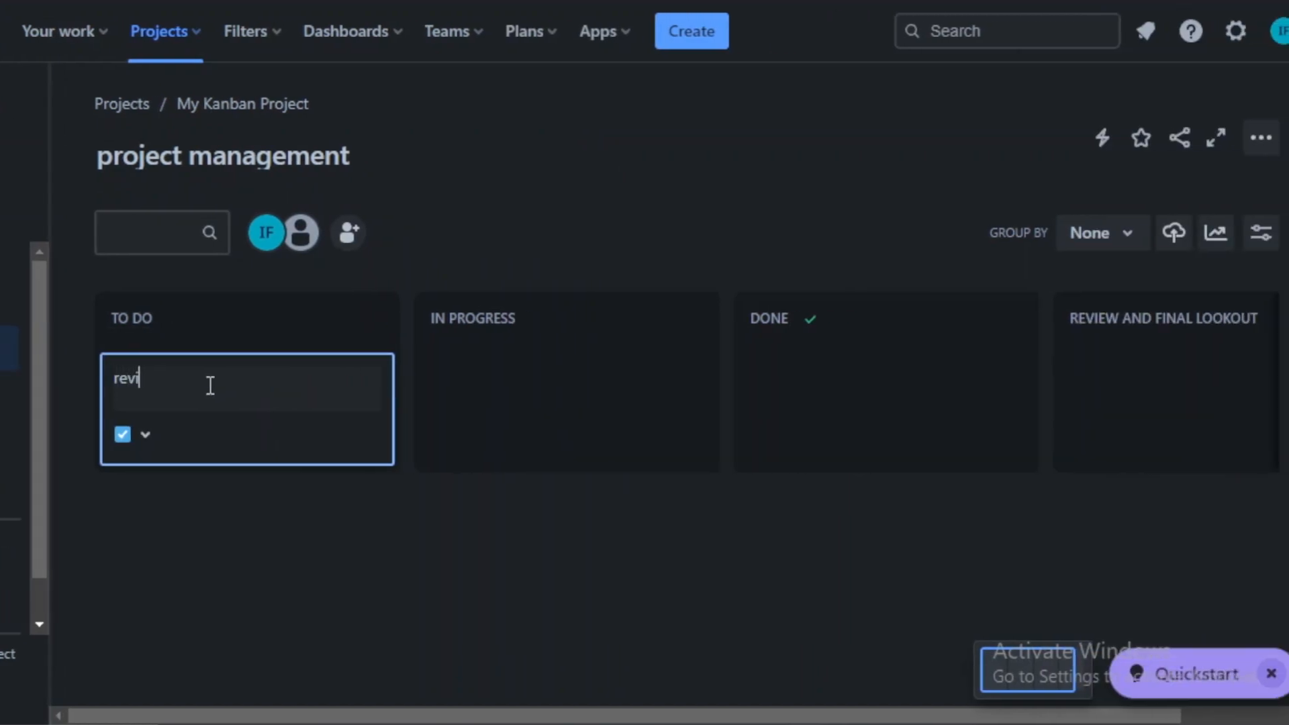
key("BackSpace")
key("BackSpace")
key("BackSpace")
key("BackSpace")
type("create an outline for the meeting")
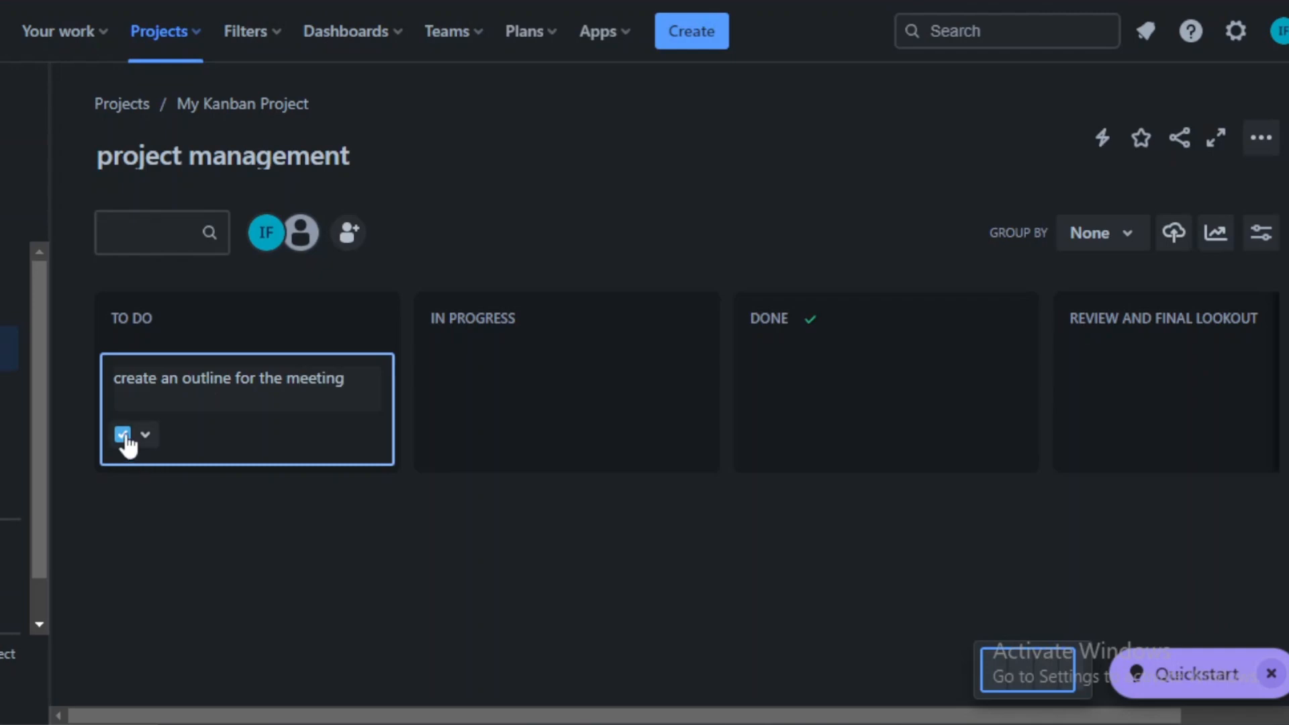
left_click(136, 439)
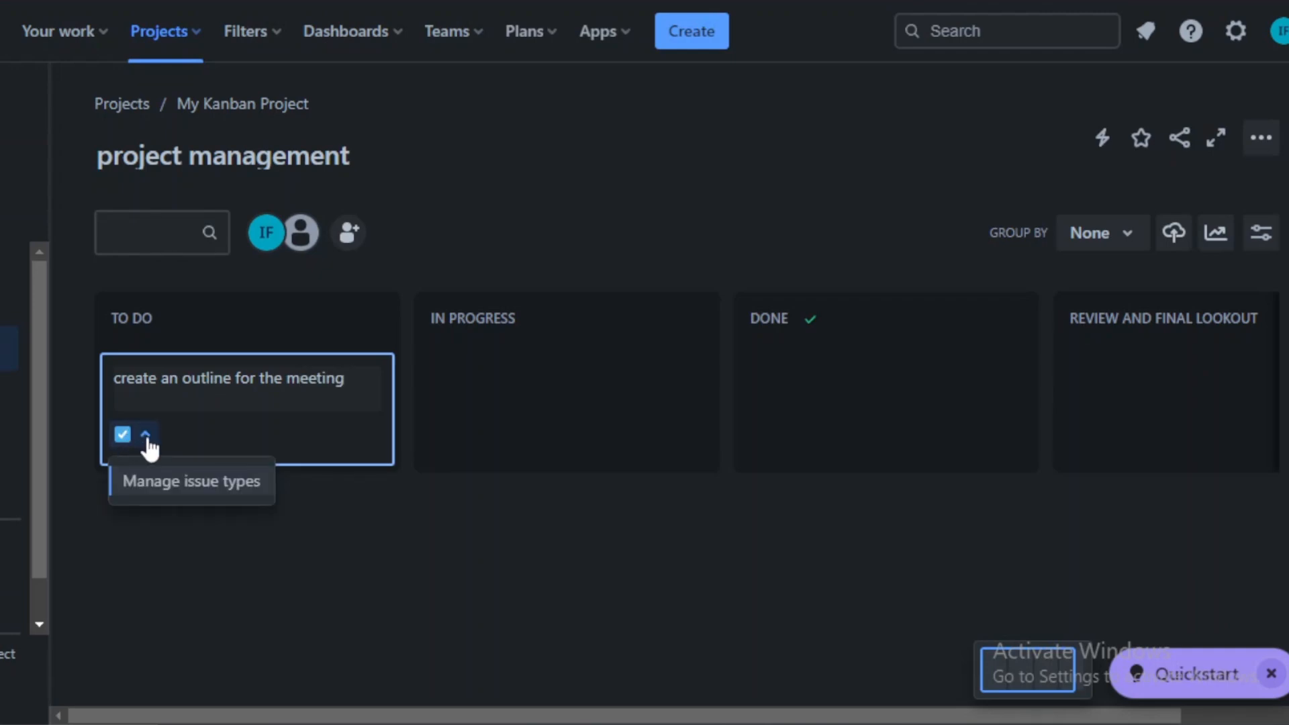
left_click(122, 436)
left_click(117, 436)
left_click(339, 562)
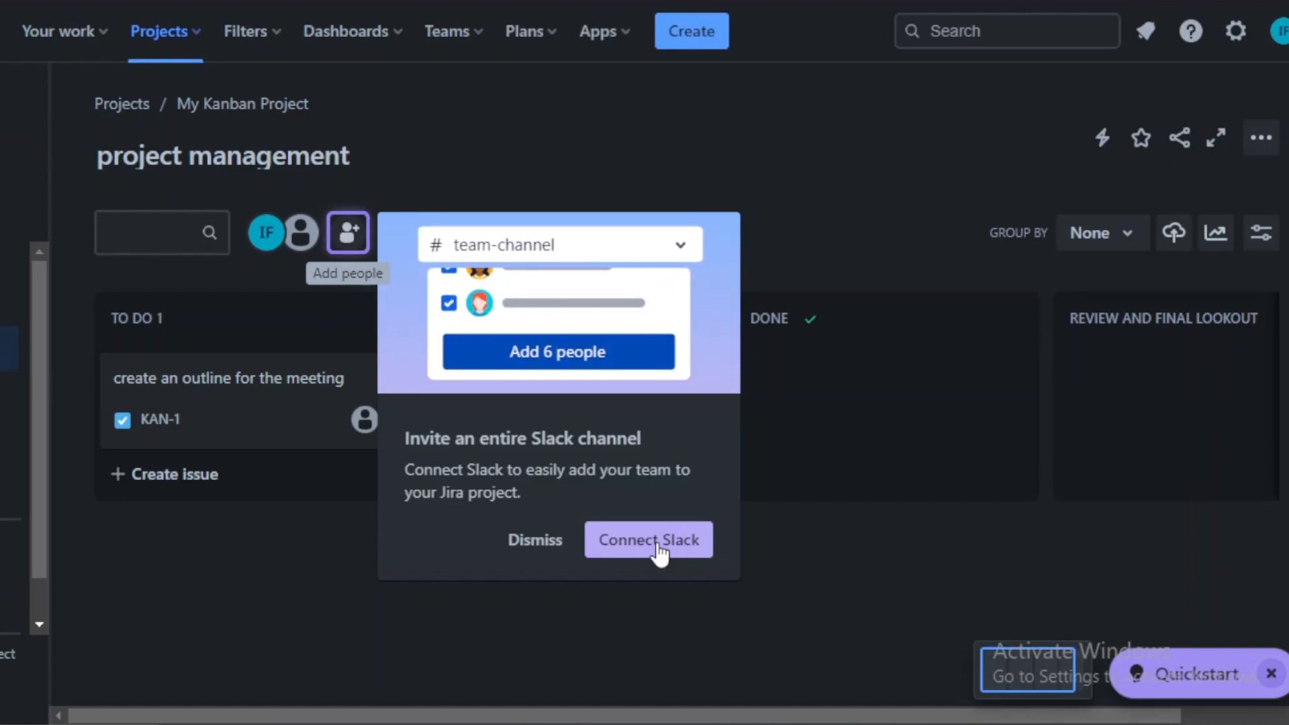
left_click(535, 539)
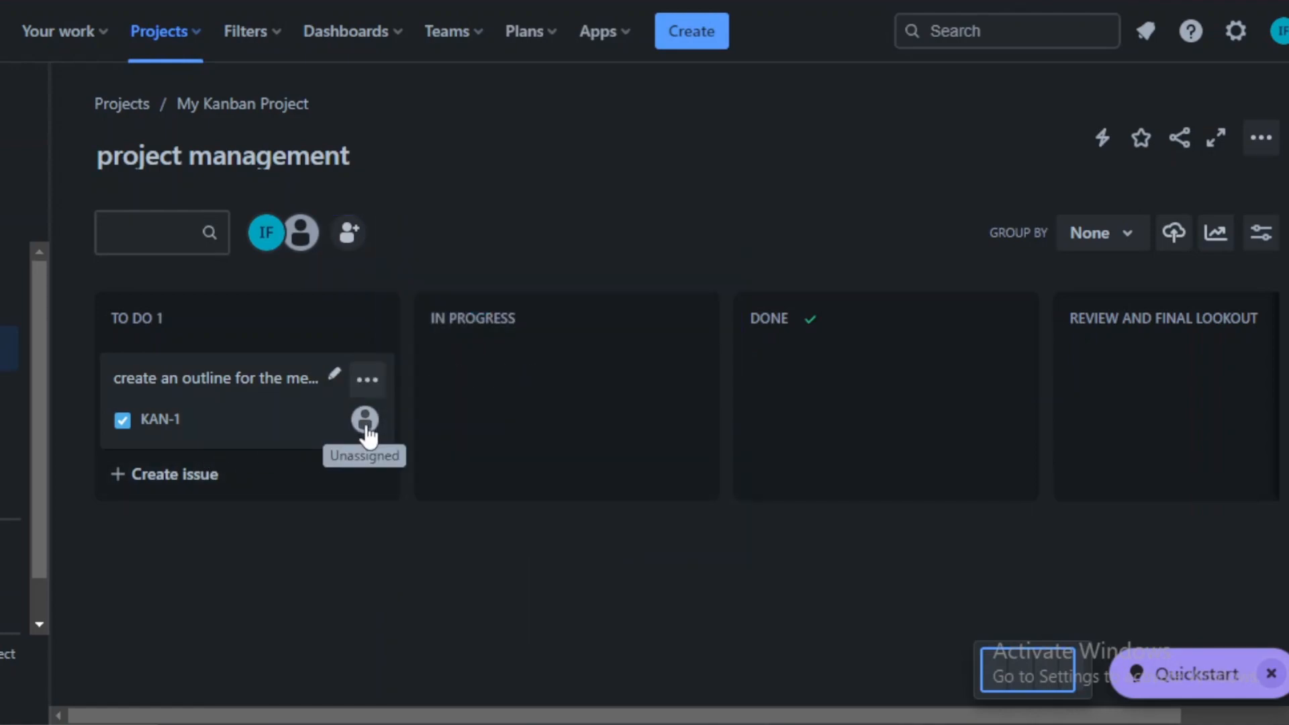
Step: Create a second To Do issue titled brainstorm marketing ideas
left_click(156, 481)
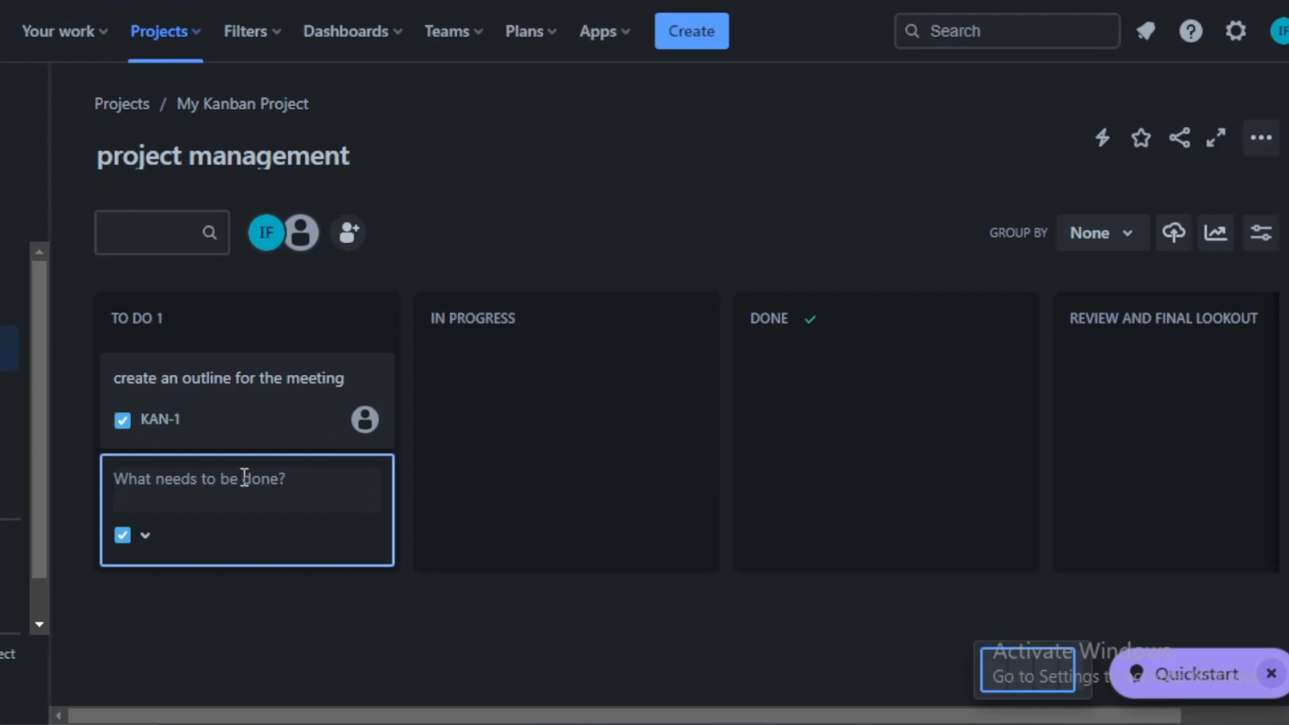
type("brainstorm marketing ideas")
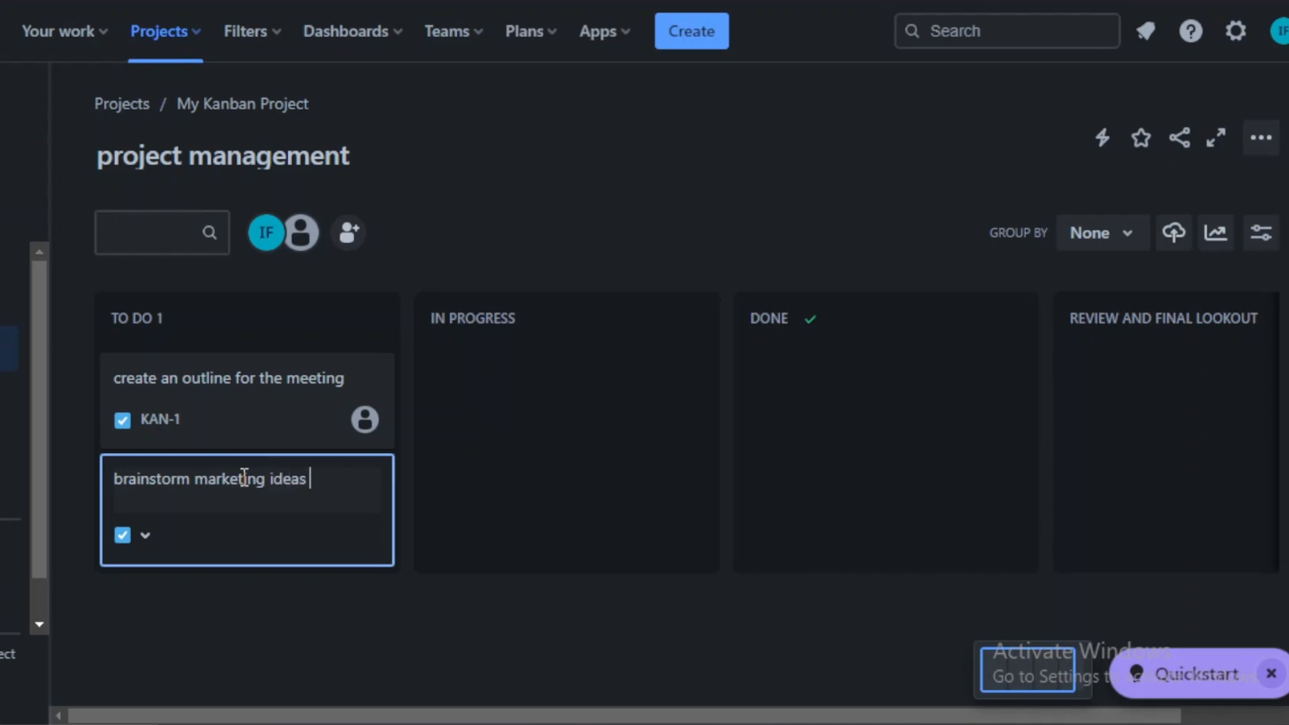
key("Return")
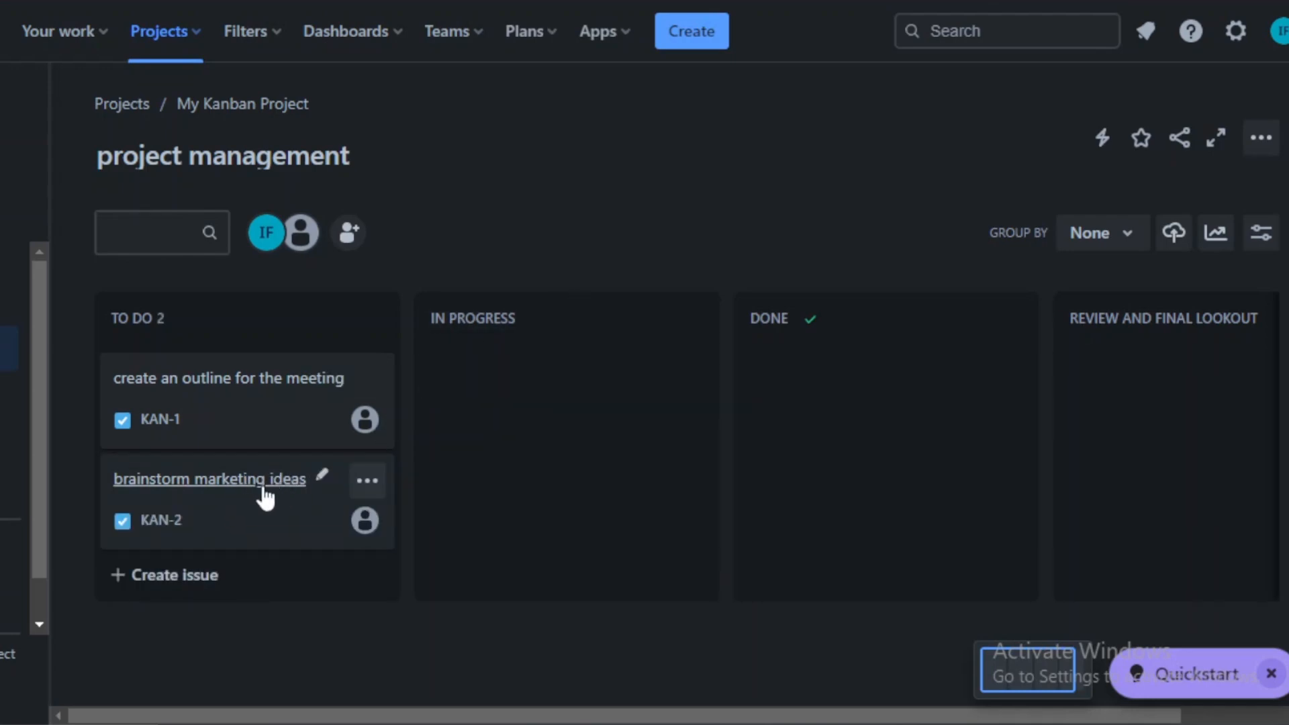
Step: Move the create an outline for the meeting issue into the In Progress column
left_click_drag(296, 539, 445, 362)
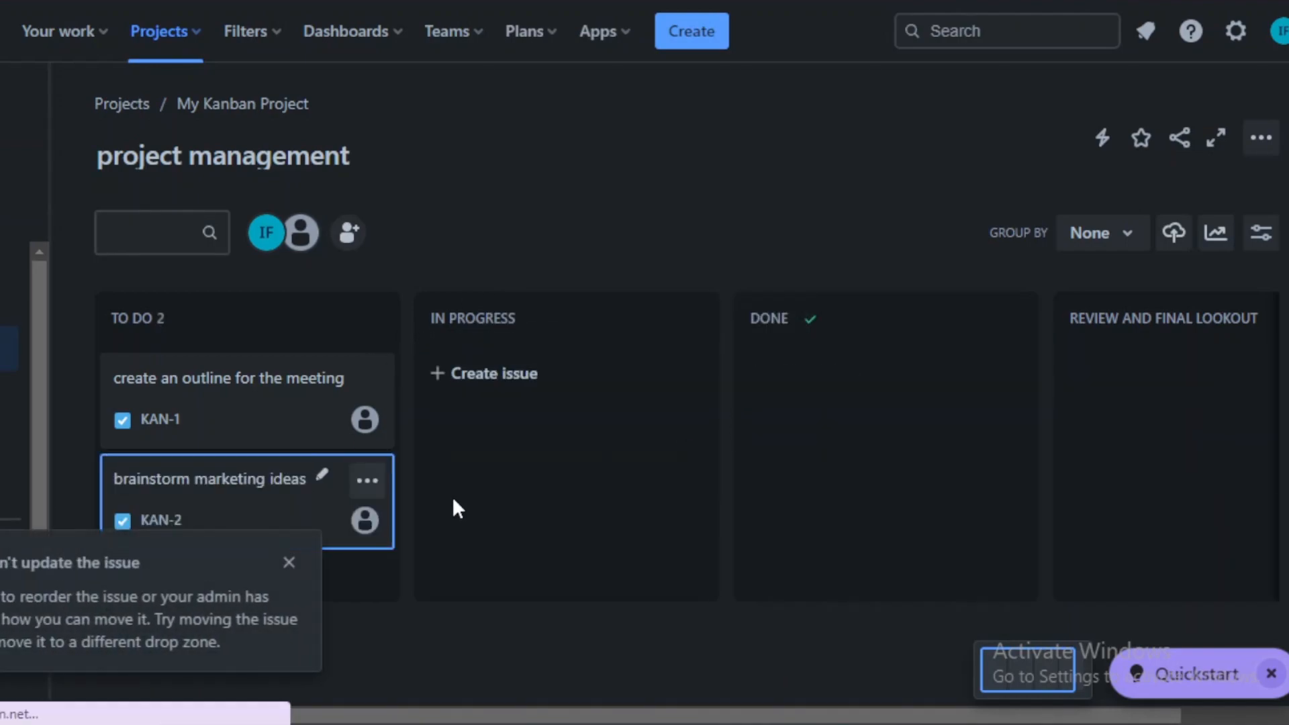
left_click_drag(306, 430, 643, 502)
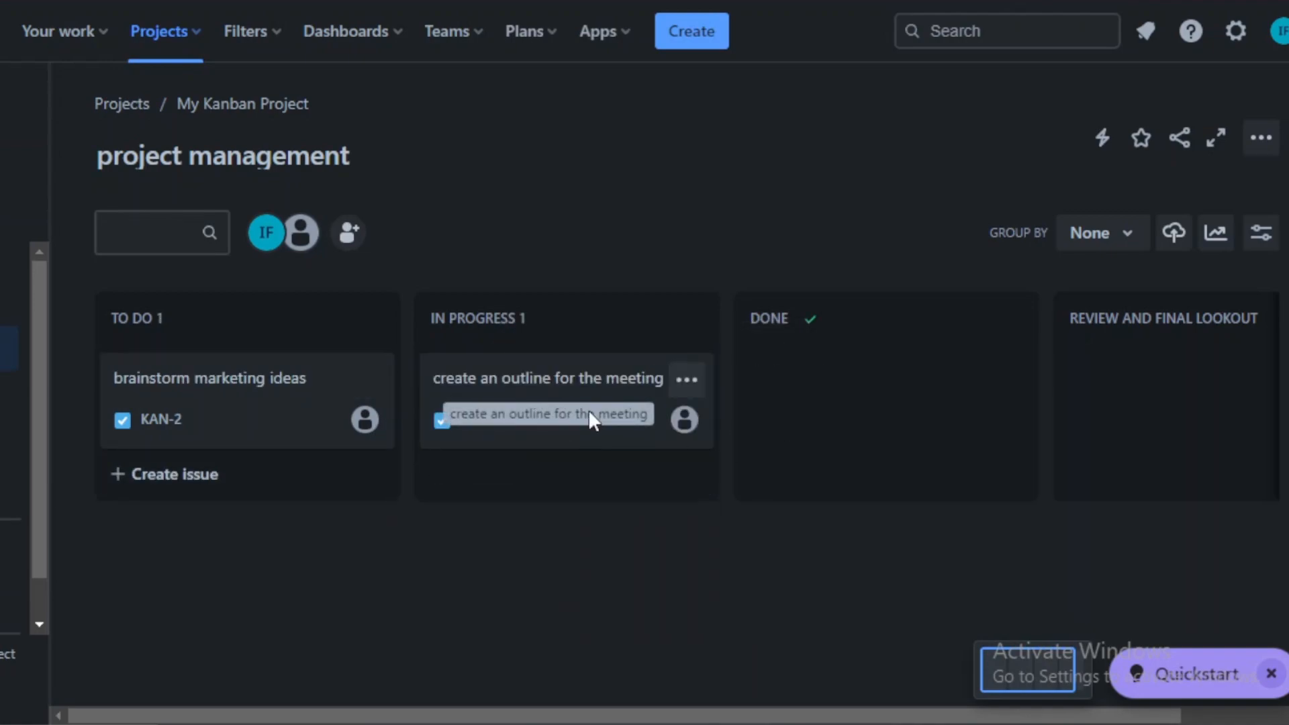
Step: Move the create an outline for the meeting issue on into the Done column
left_click_drag(588, 420, 756, 429)
left_click_drag(593, 435, 743, 345)
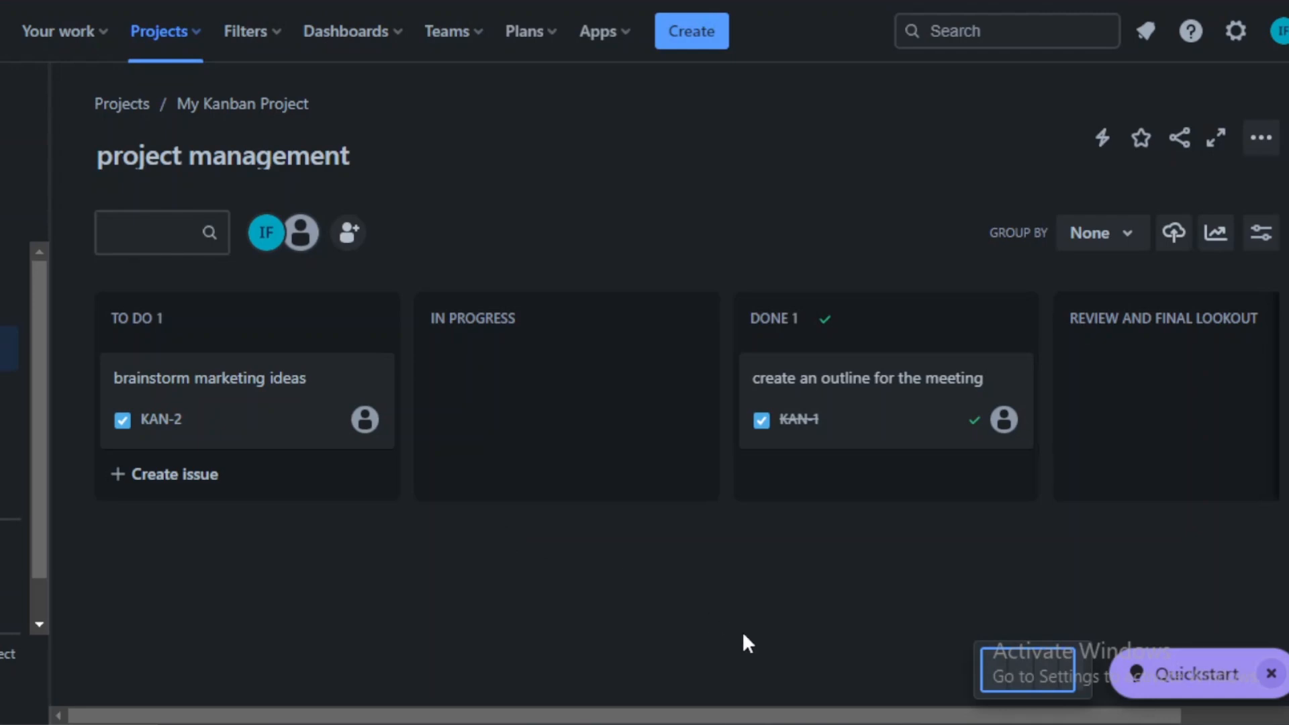
Step: Start creating a new dashboard named tasks with the description xyzbhdfghj
mouse_move(432, 383)
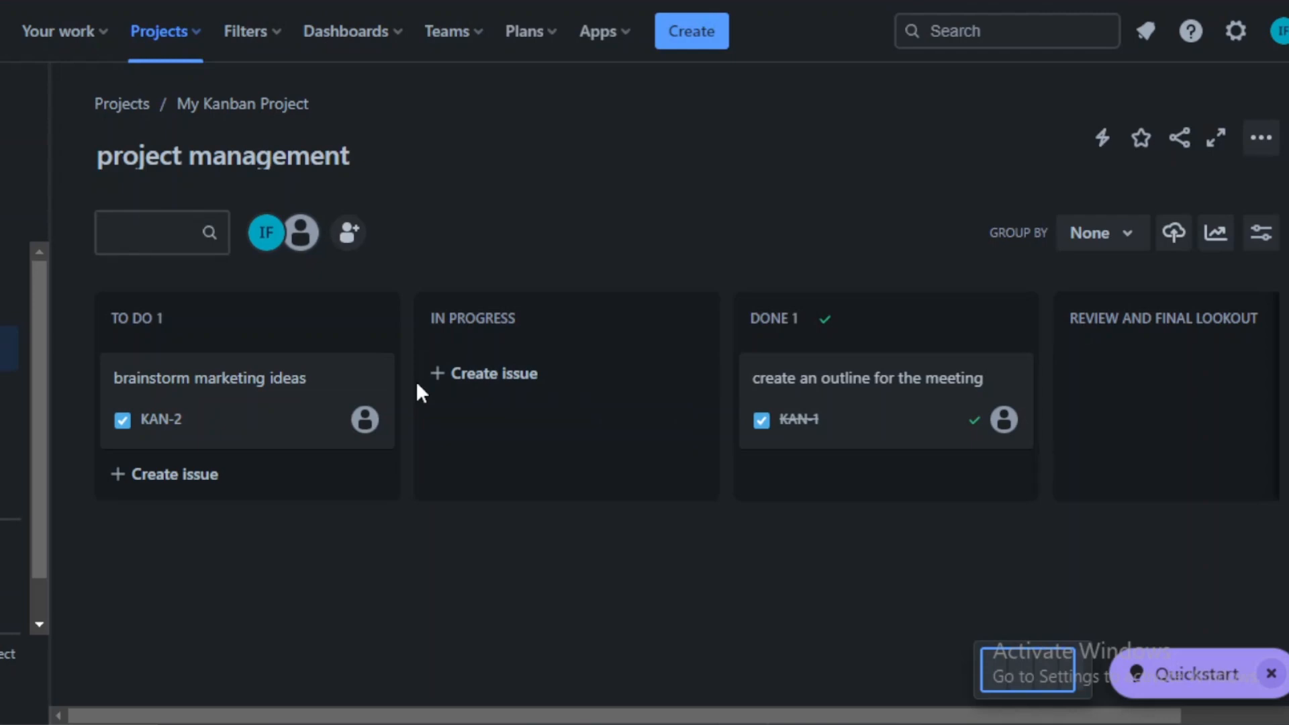
mouse_move(357, 324)
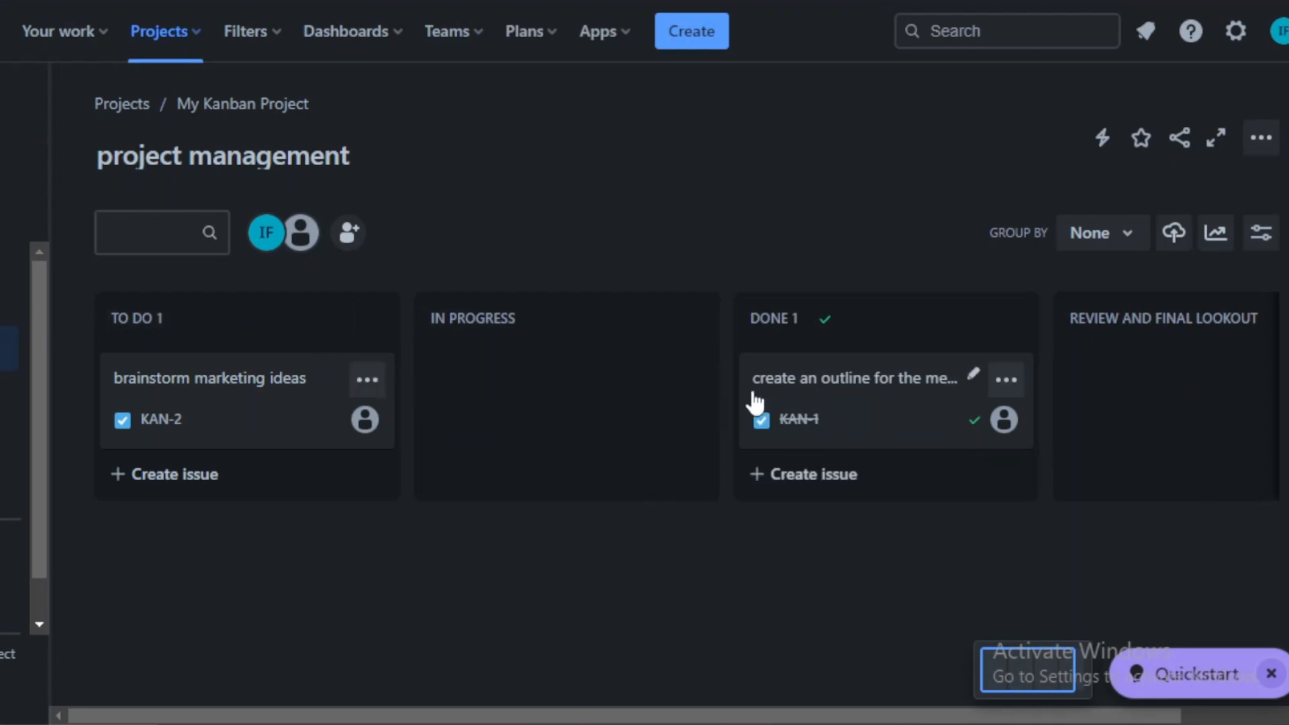
left_click(399, 43)
left_click(498, 393)
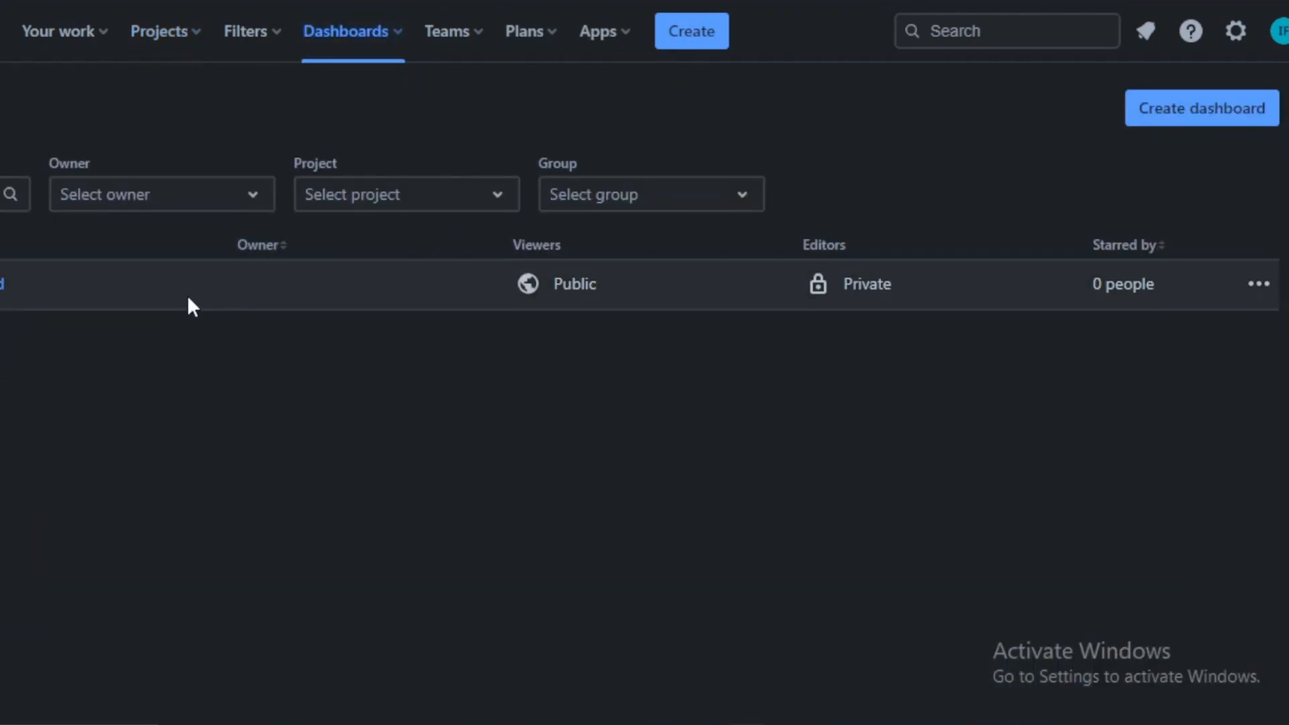
left_click(403, 41)
left_click(417, 444)
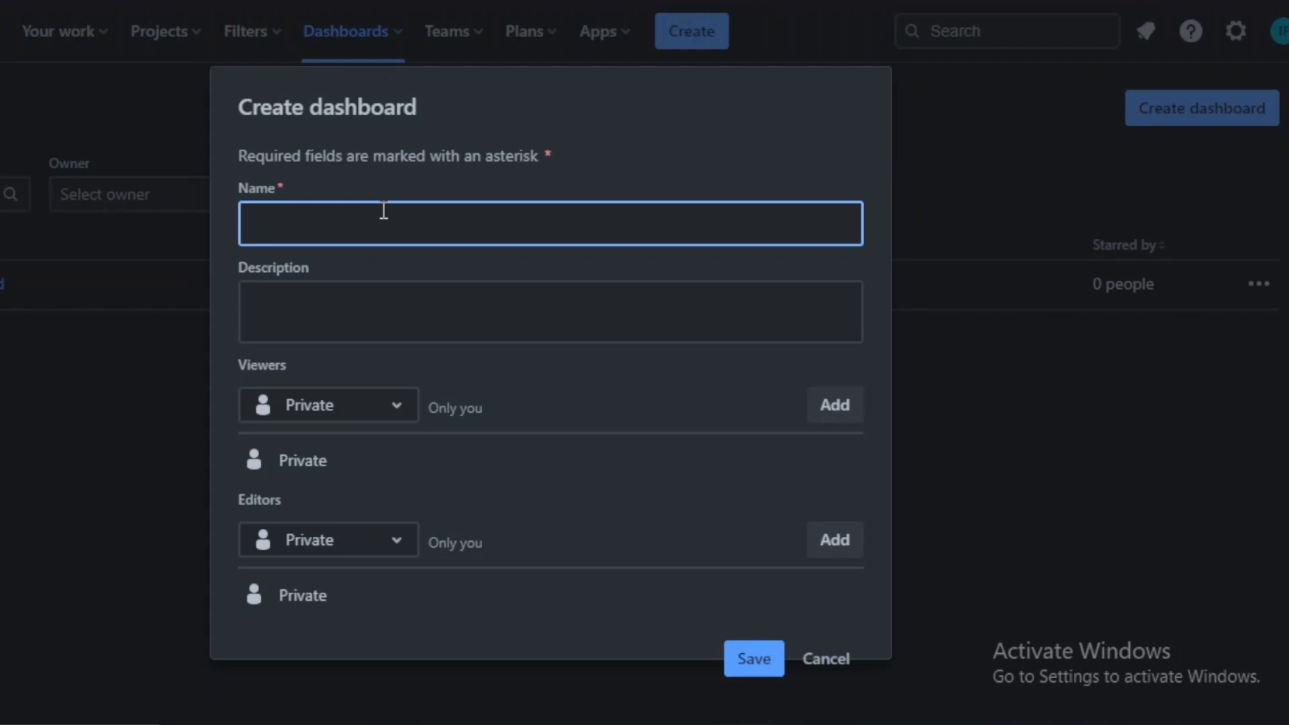
type("tasks")
left_click(515, 312)
type("xyzbhdfghj")
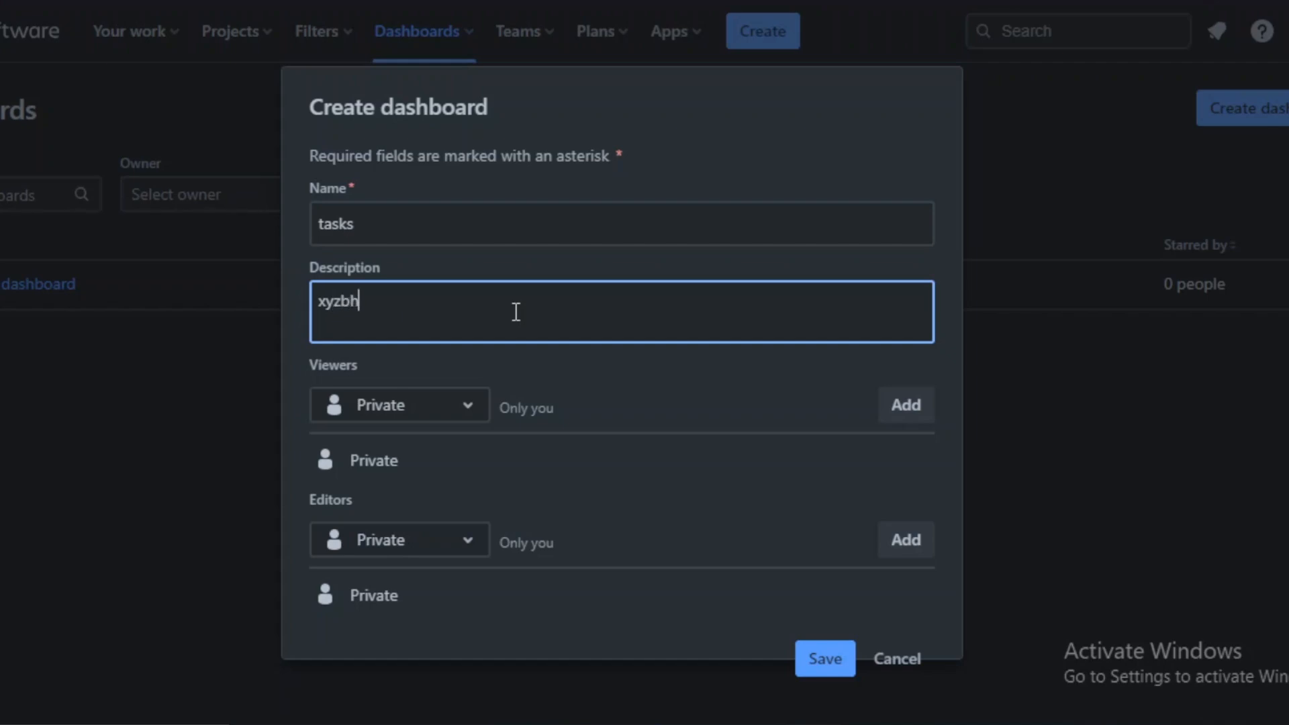
Step: Set the dashboard's viewers to My organization
left_click(472, 406)
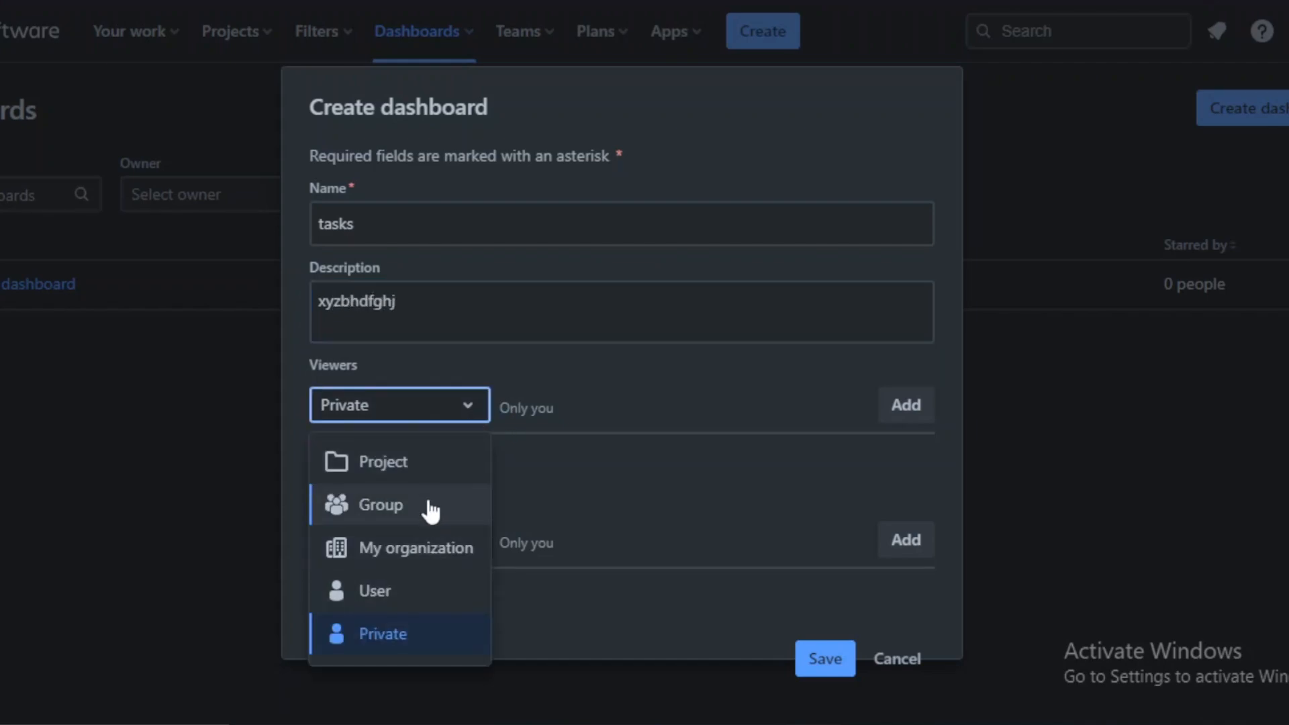
left_click(427, 550)
left_click_drag(546, 403, 611, 384)
left_click(575, 373)
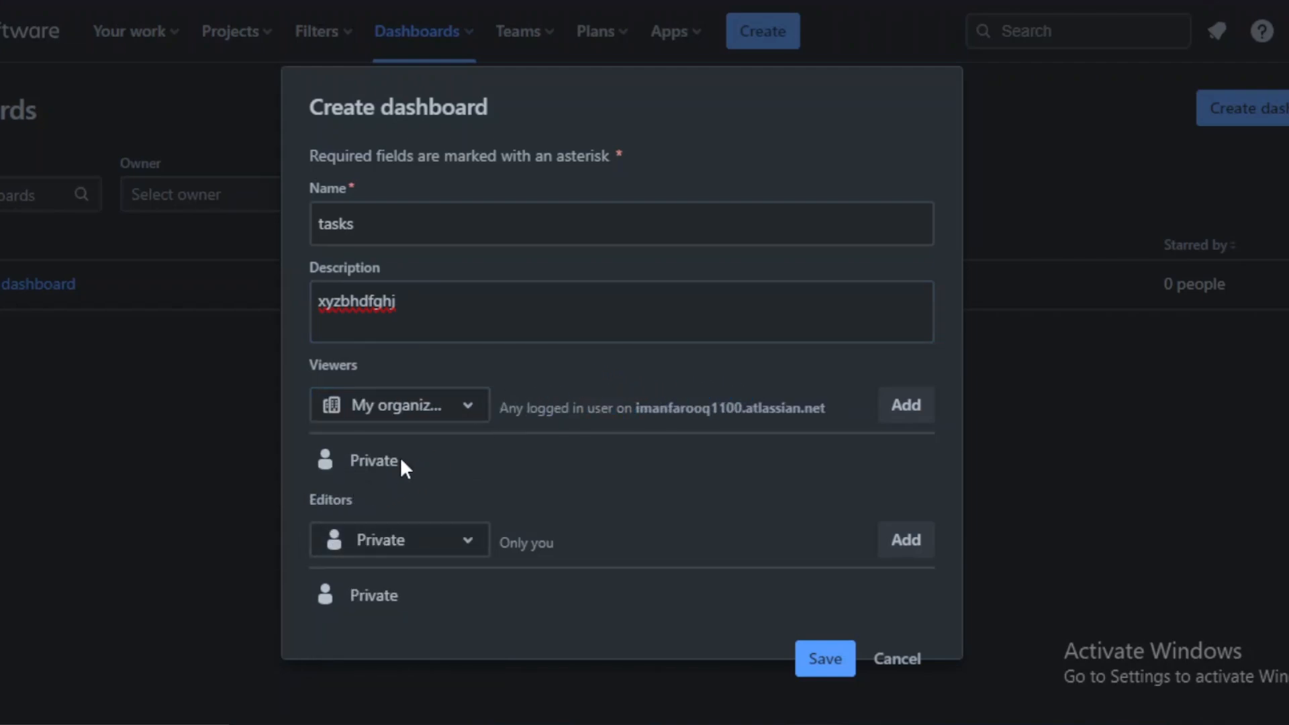
Step: Share the dashboard with viewers from the project My Kanban Project
left_click(461, 411)
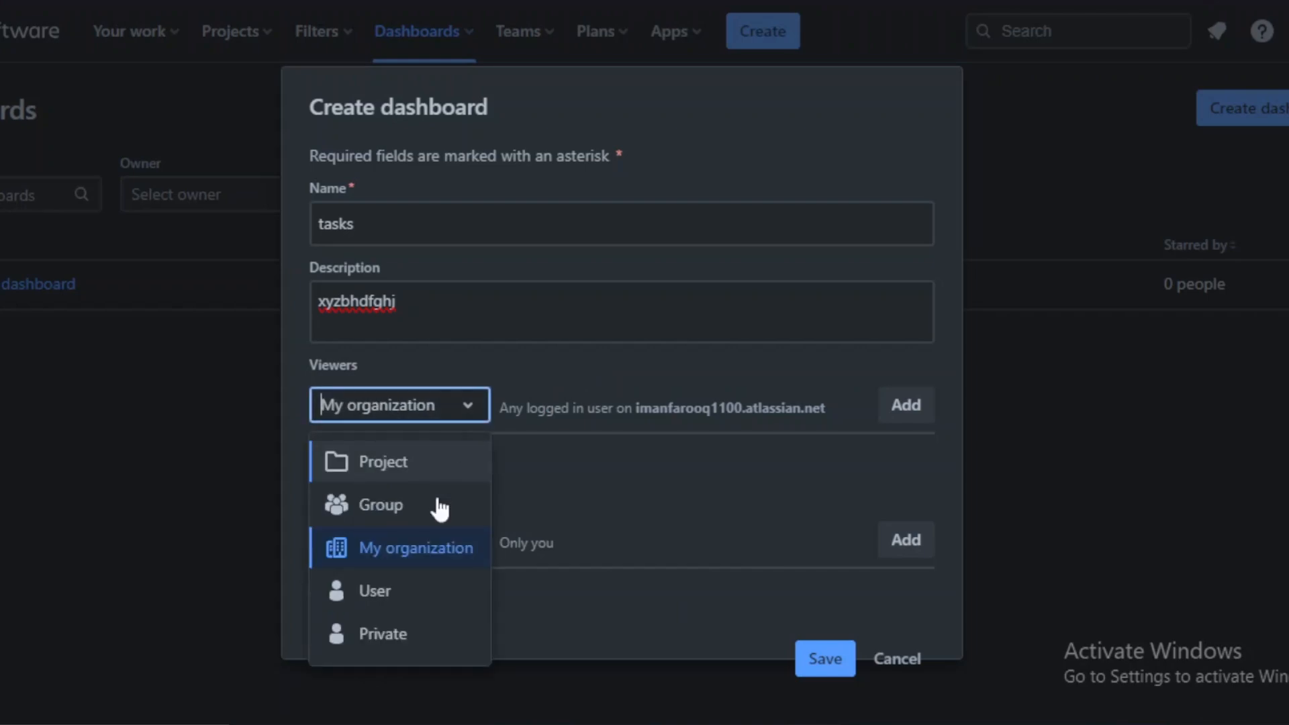
left_click(435, 470)
left_click(602, 415)
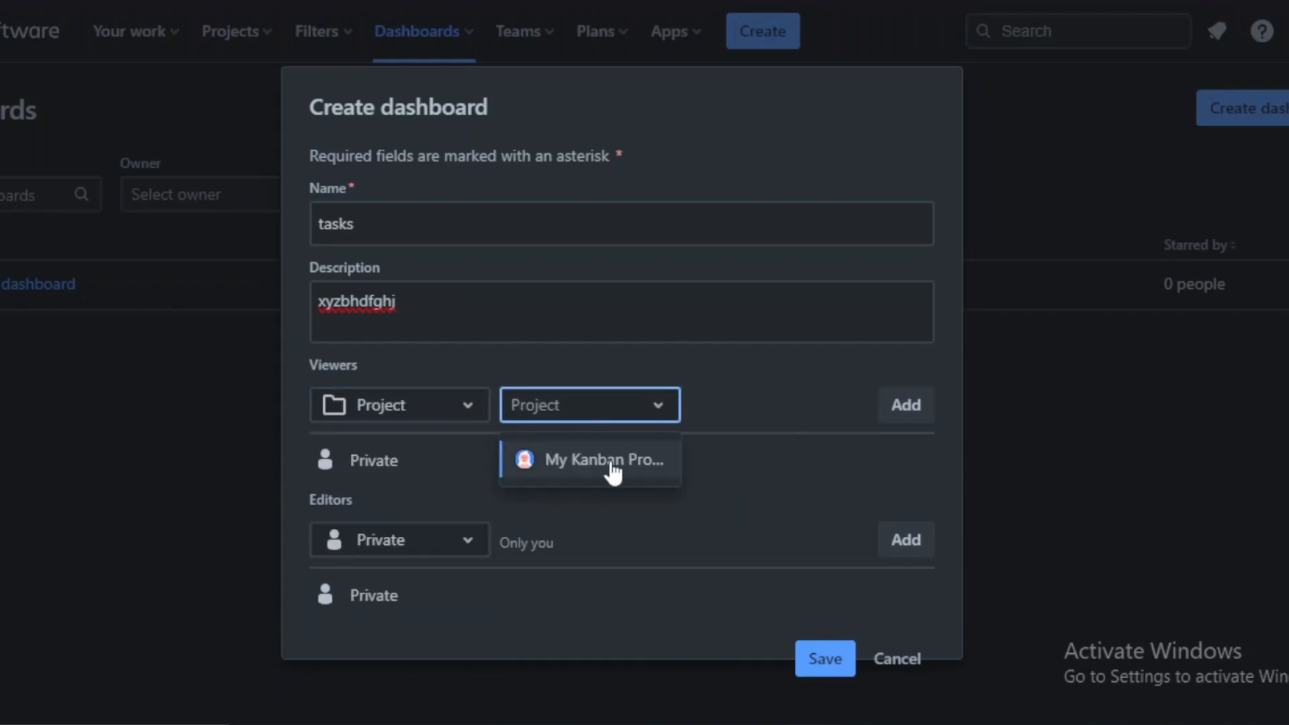
left_click(611, 464)
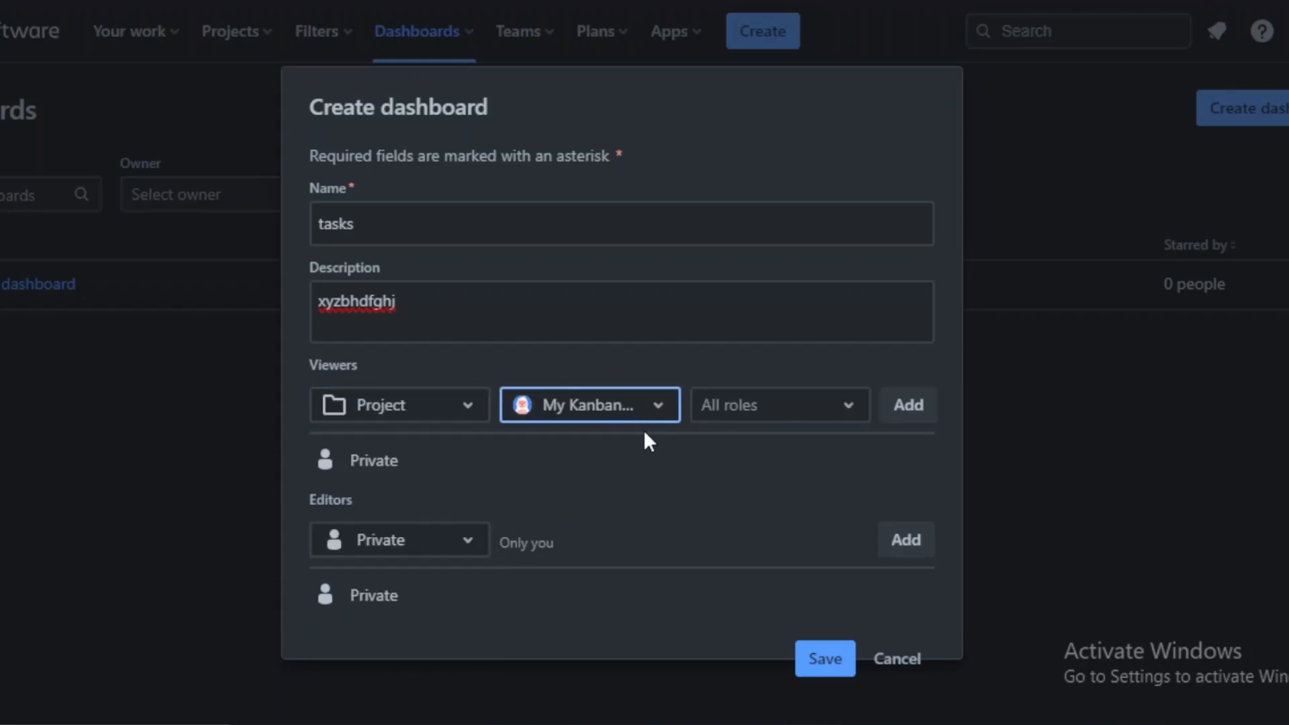
Step: Set the dashboard's editors to the project My Kanban Project and save the new dashboard
left_click(469, 551)
left_click(414, 596)
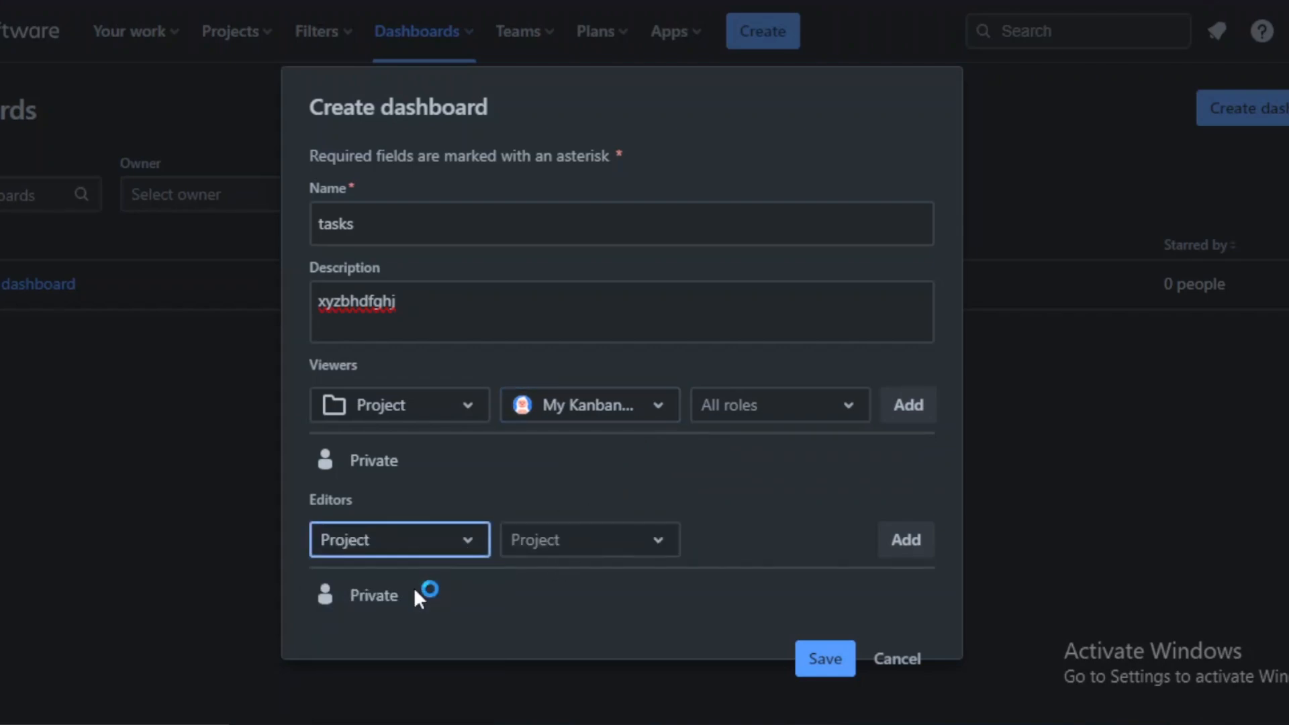
left_click(660, 542)
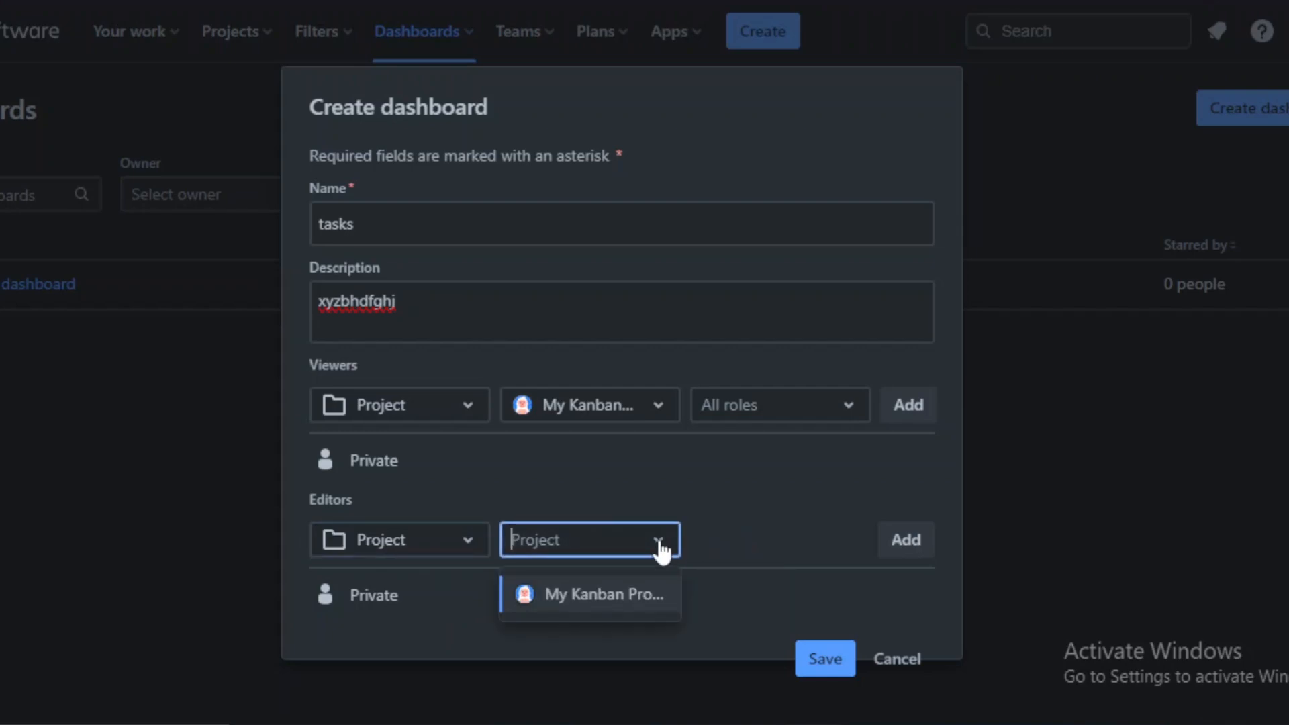
left_click(560, 598)
left_click(830, 657)
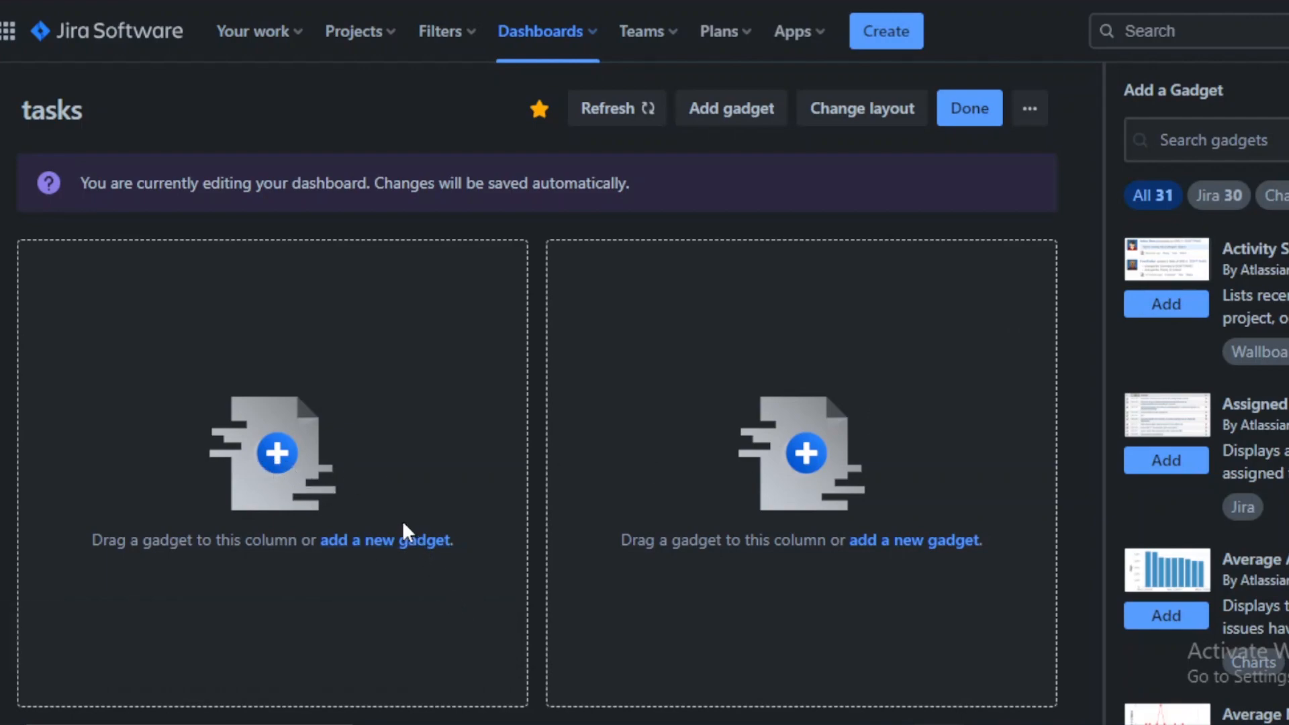
Step: Add the Assigned to Me gadget to the dashboard's first column
left_click(412, 545)
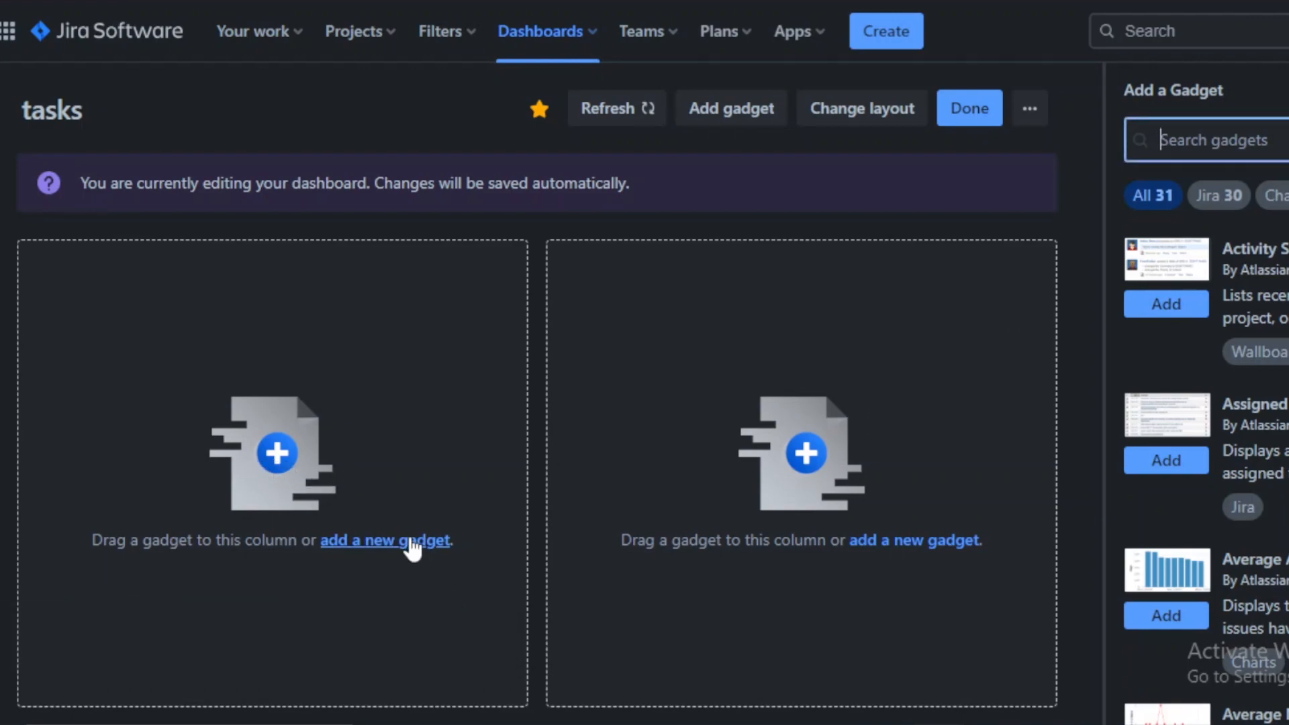
scroll(1141, 359, "down", 2)
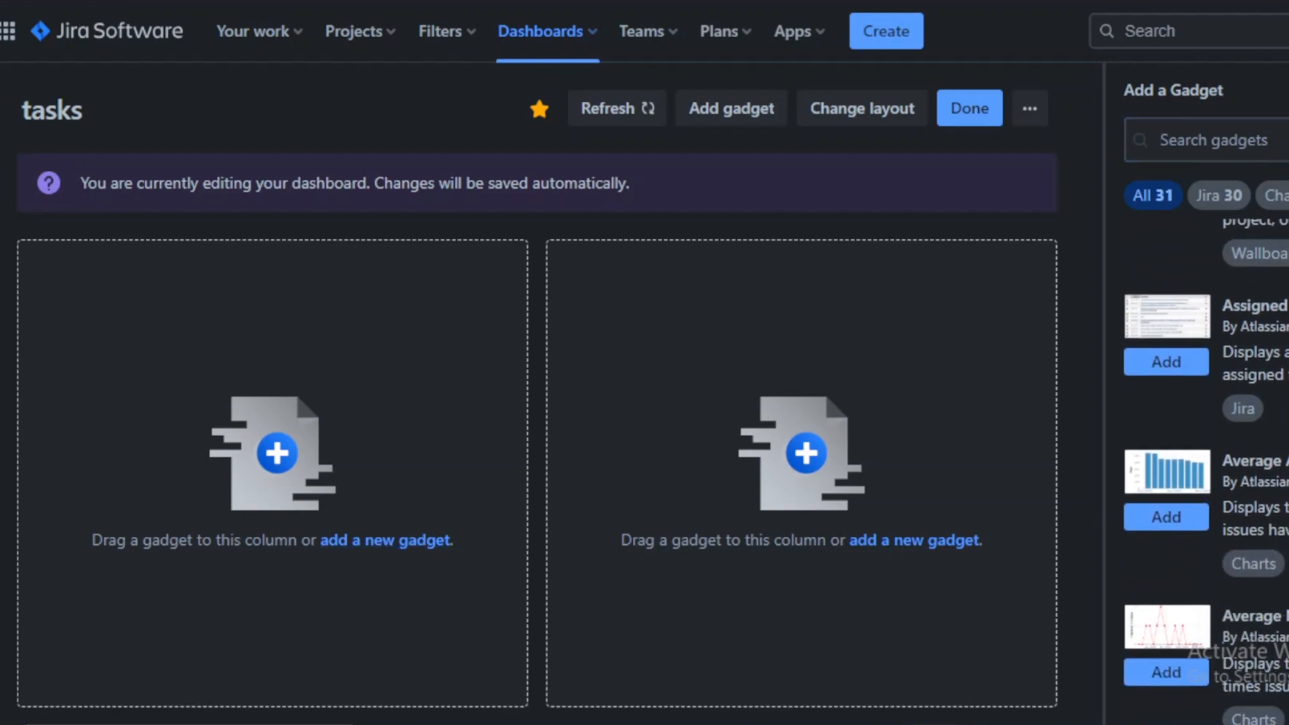
left_click(1143, 346)
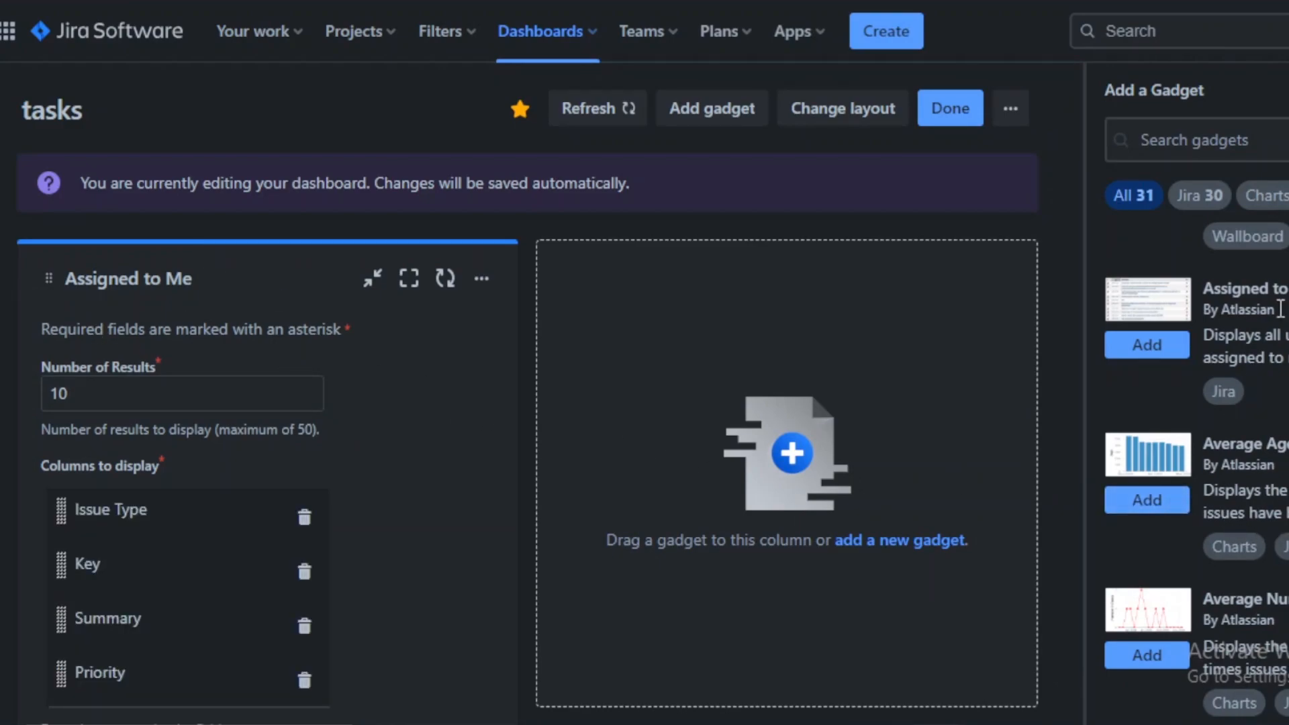
Step: Change the dashboard layout to the wide-left two-column option and finish editing
scroll(527, 389, "down", 3)
scroll(527, 389, "up", 3)
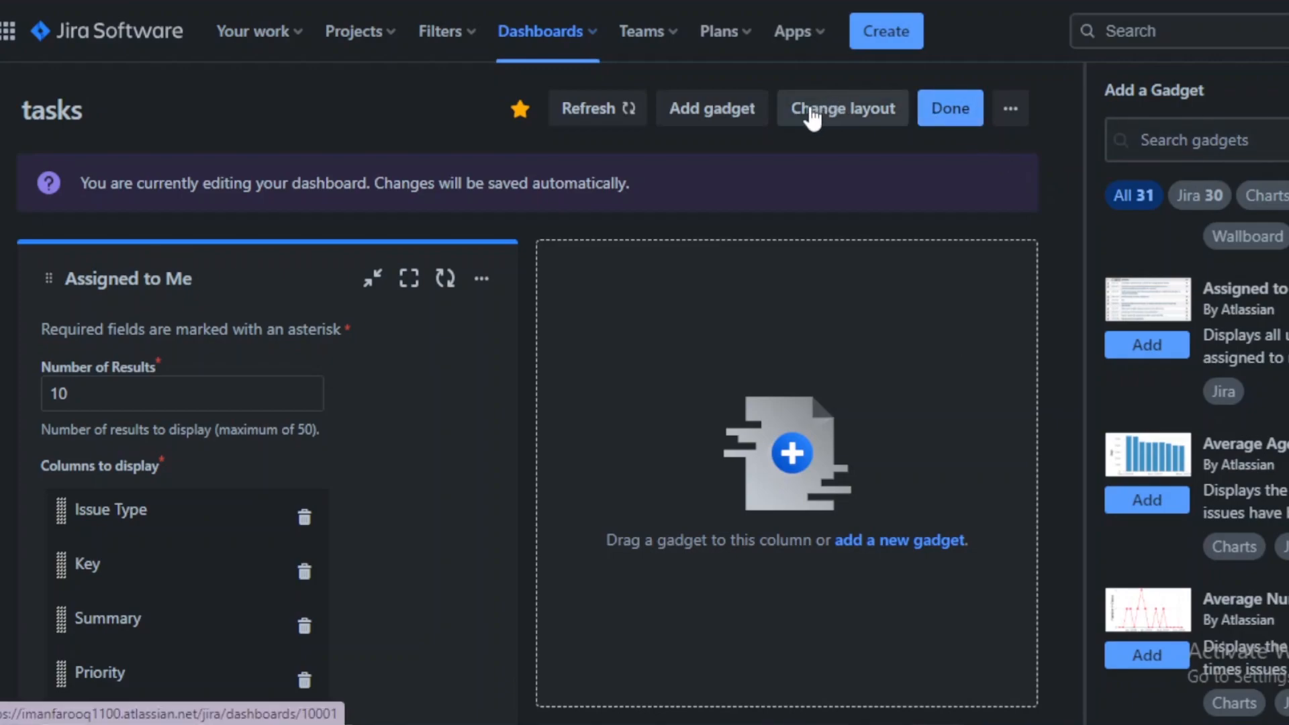
left_click(838, 120)
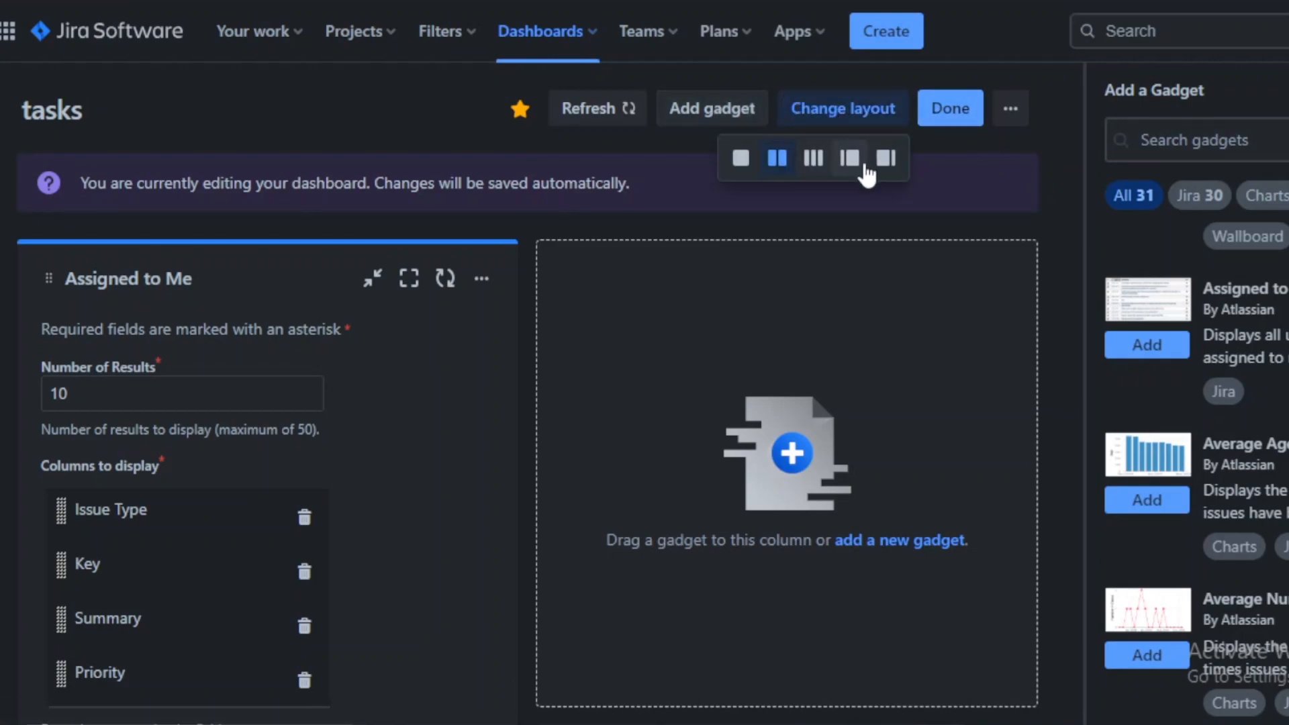
left_click(813, 158)
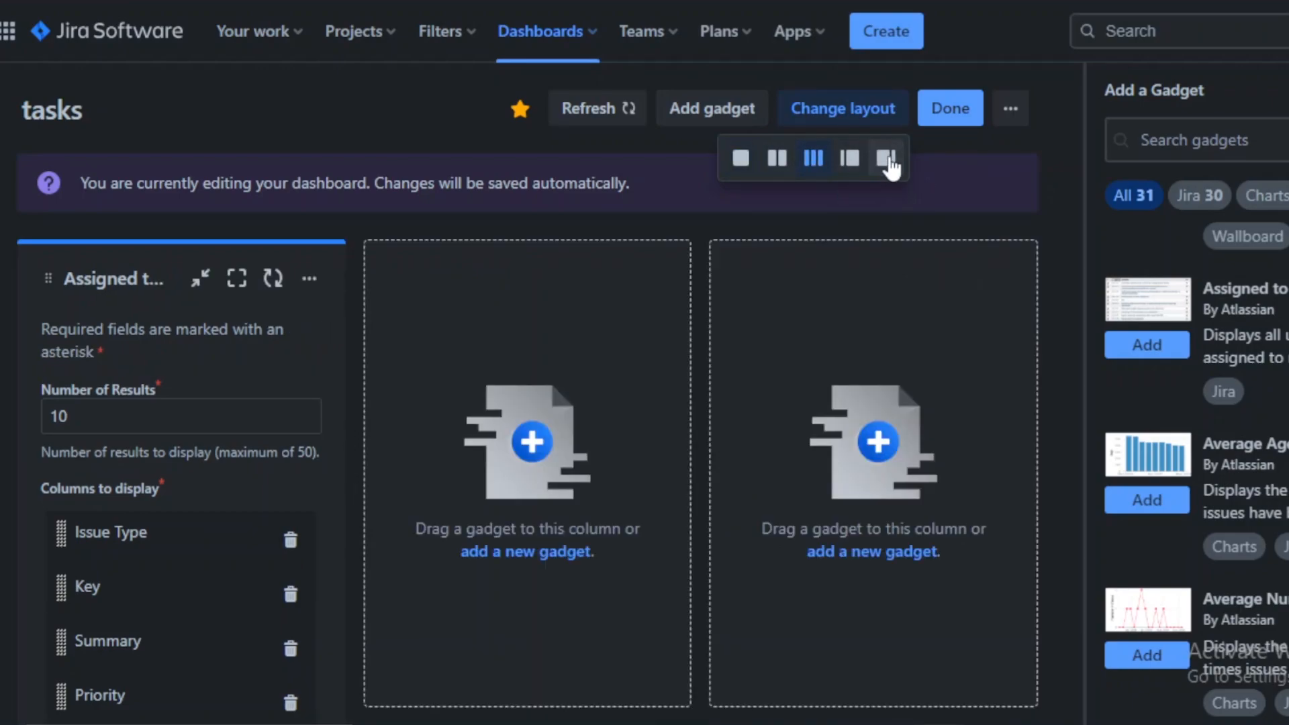
left_click(888, 160)
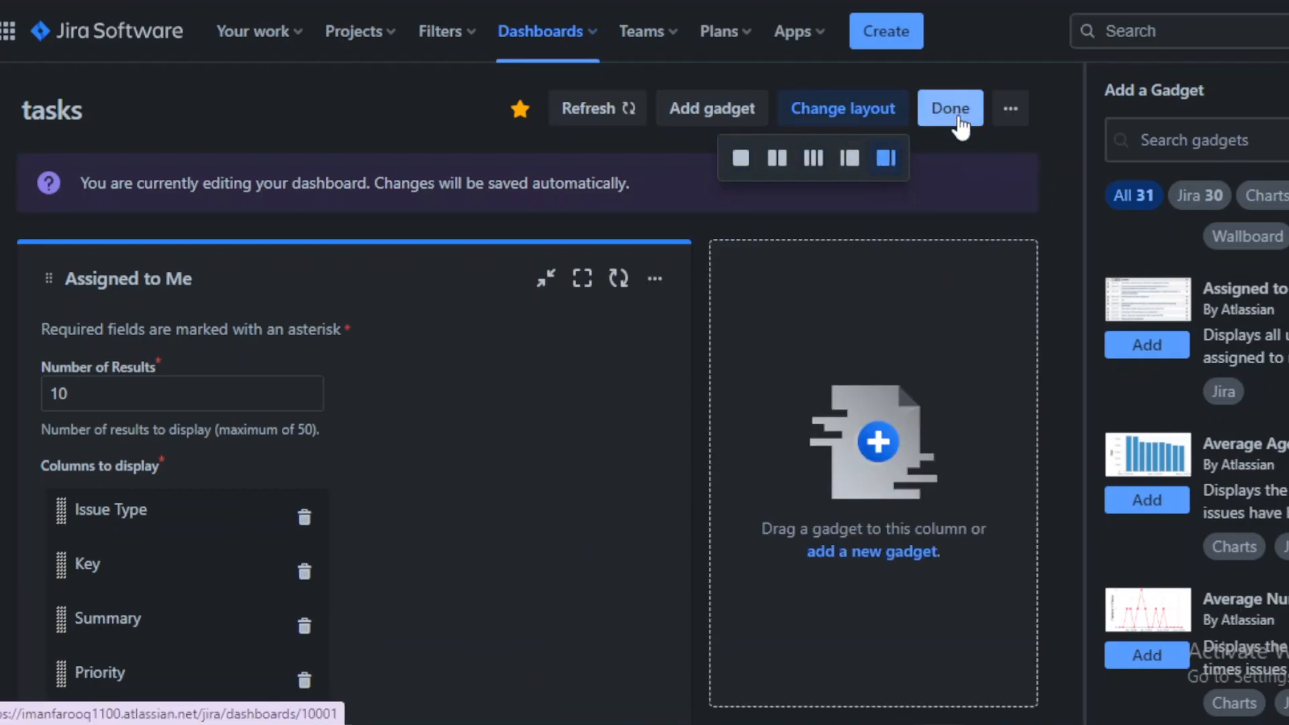
left_click(959, 123)
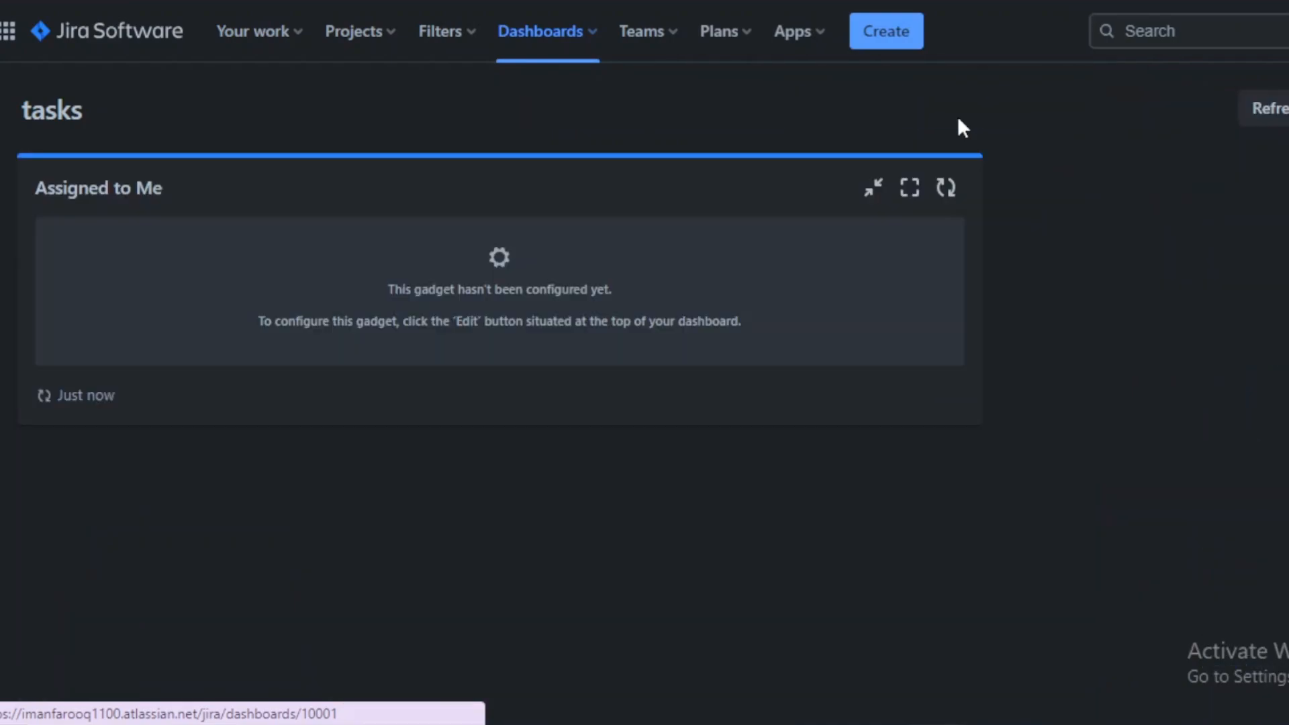
Step: Create a task issue titled fgvbhnjm in My Kanban Project and dismiss the confirmation
left_click(886, 42)
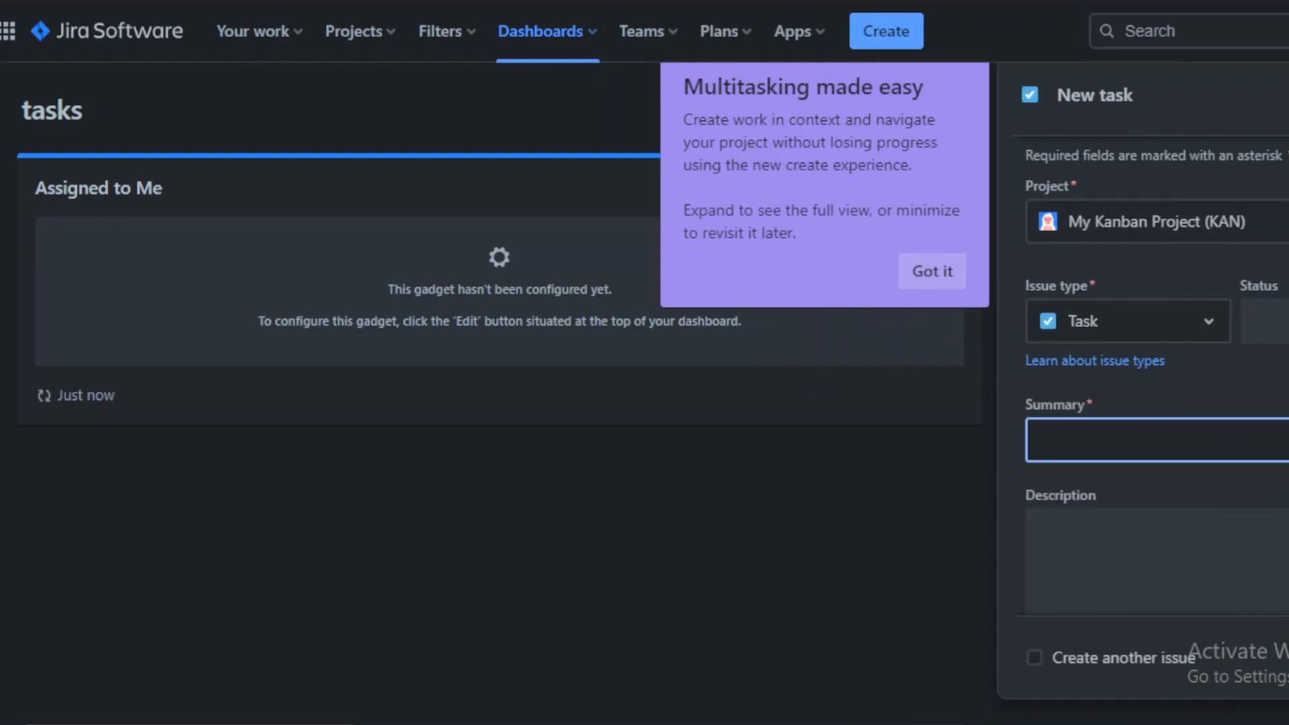
type("fgvbhnjm")
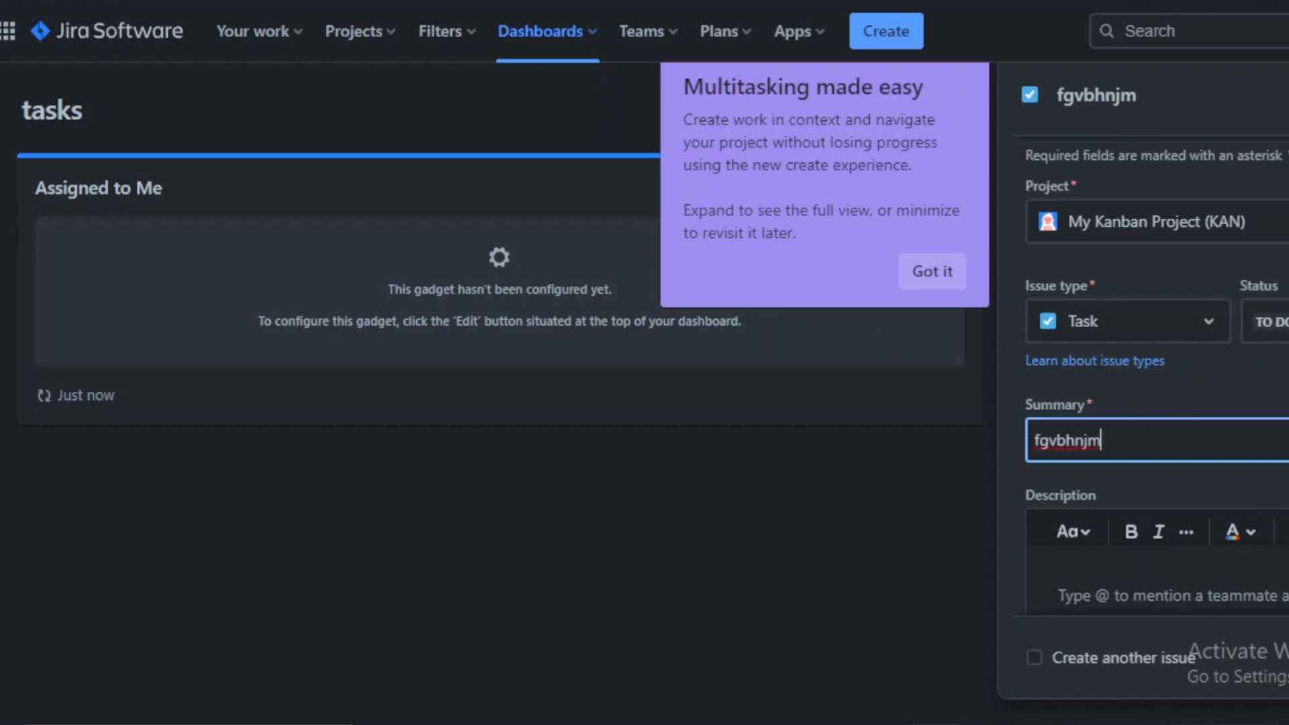
key("Return")
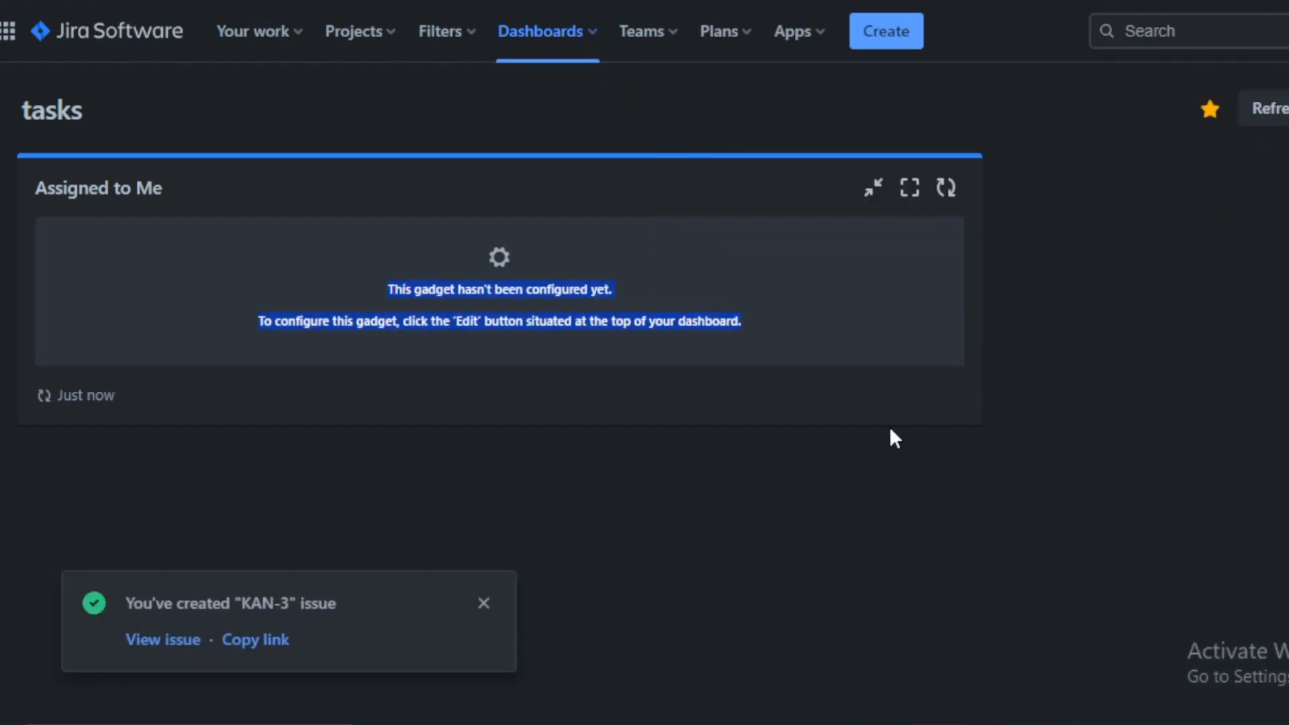
left_click(483, 603)
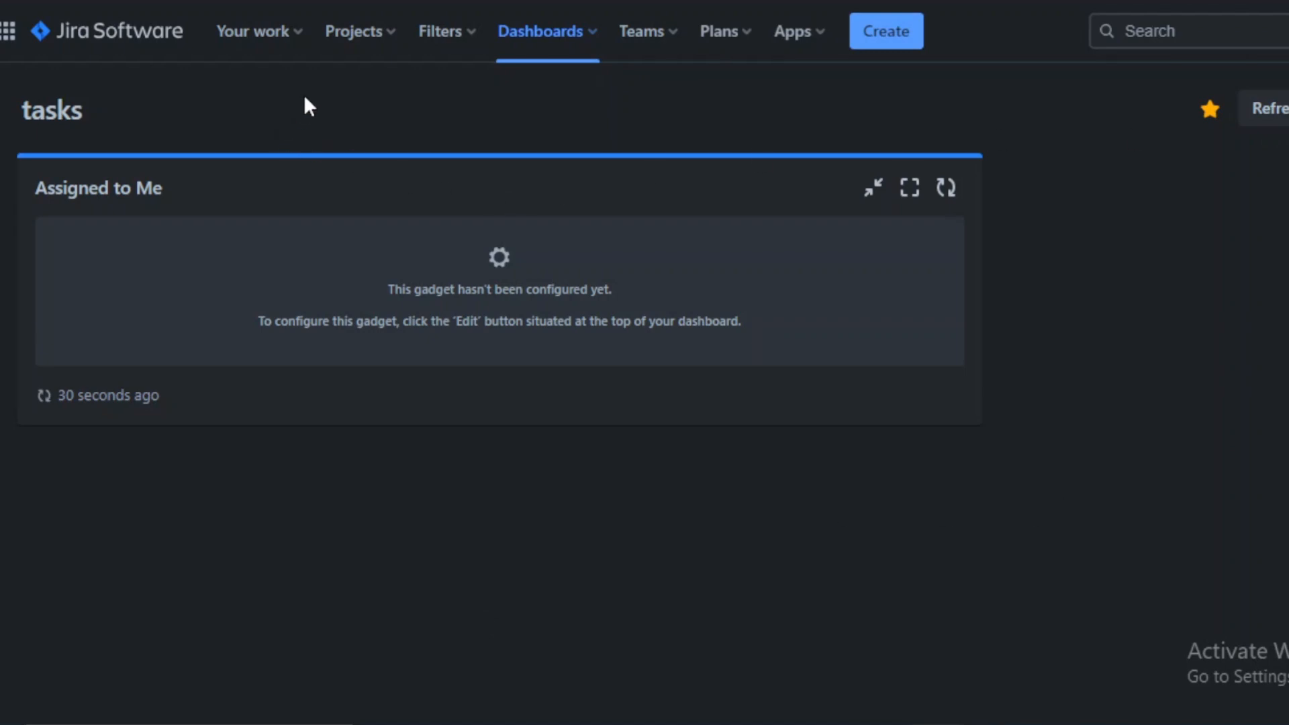
left_click(386, 40)
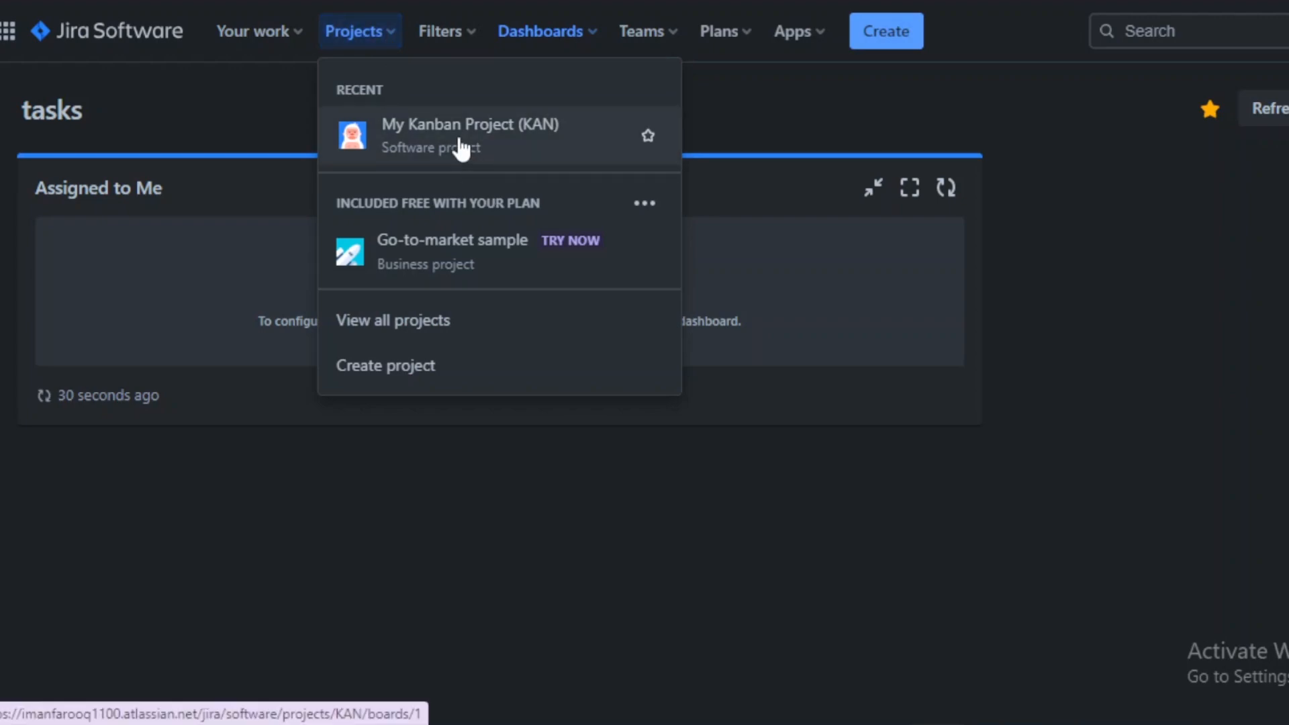
left_click(797, 490)
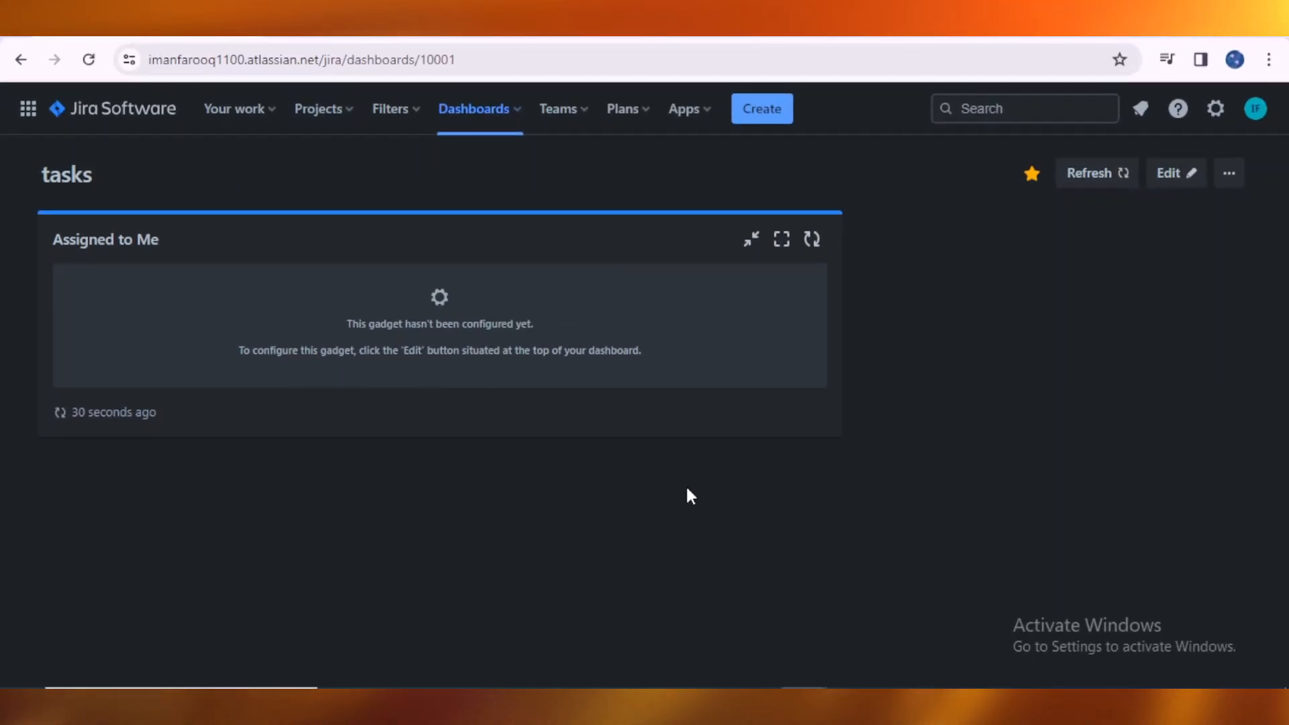